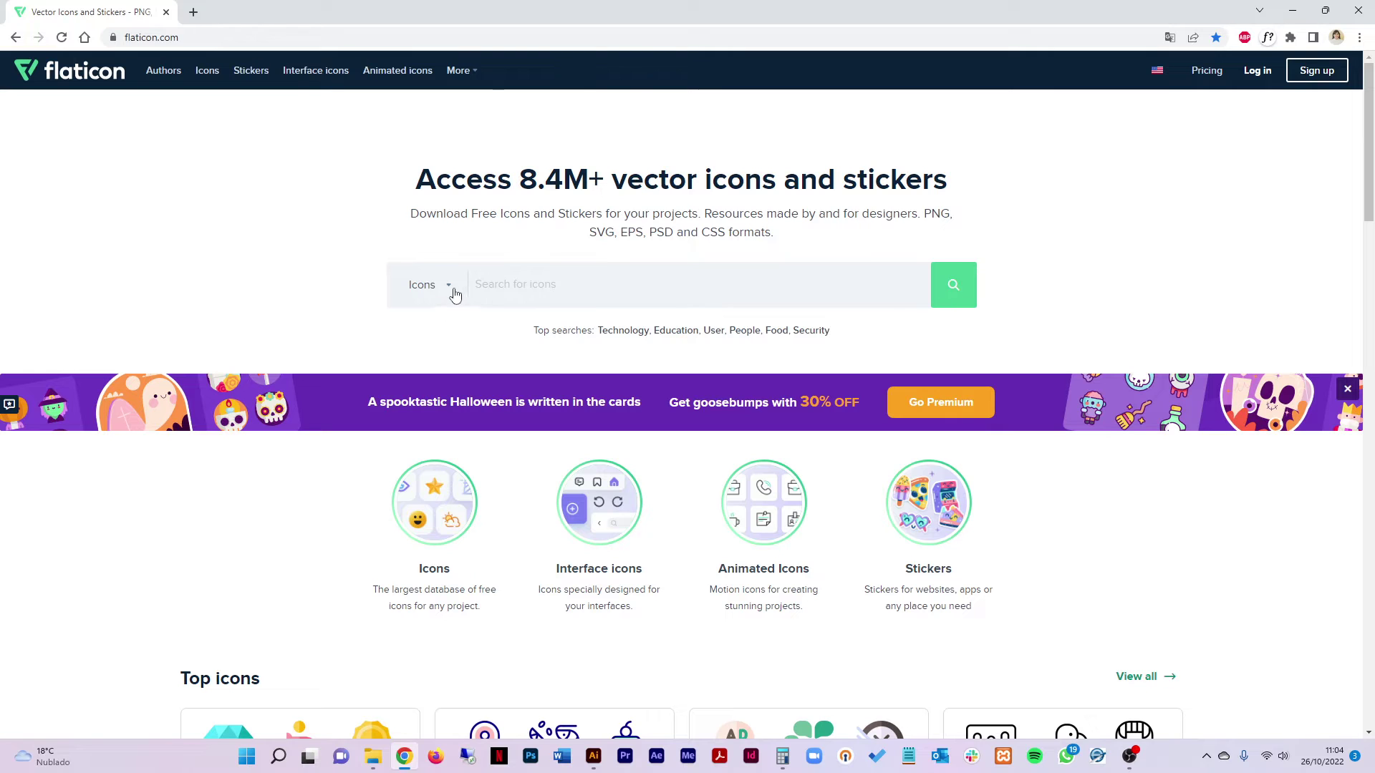
# Step: Search Flaticon's icon library for the term 'business'
pyautogui.click(455, 294)
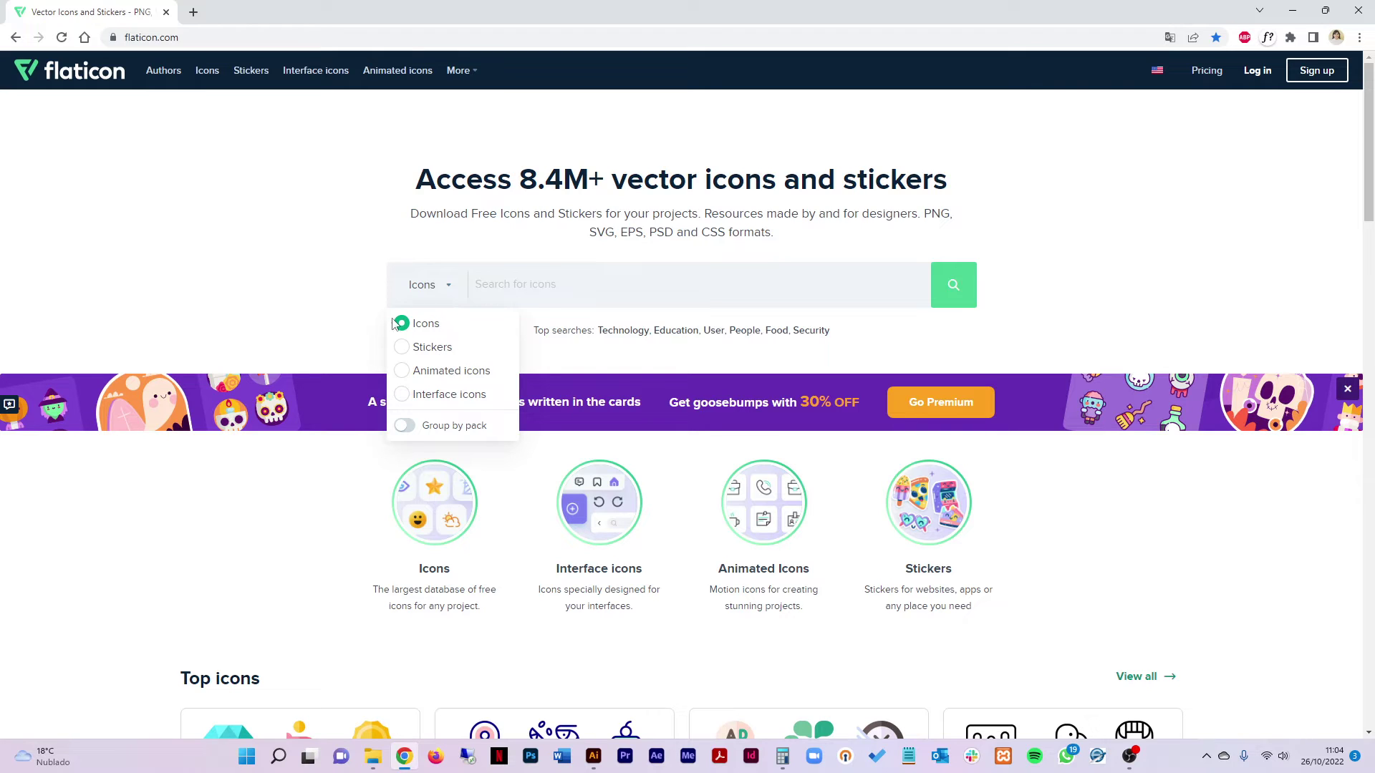
pyautogui.click(529, 286)
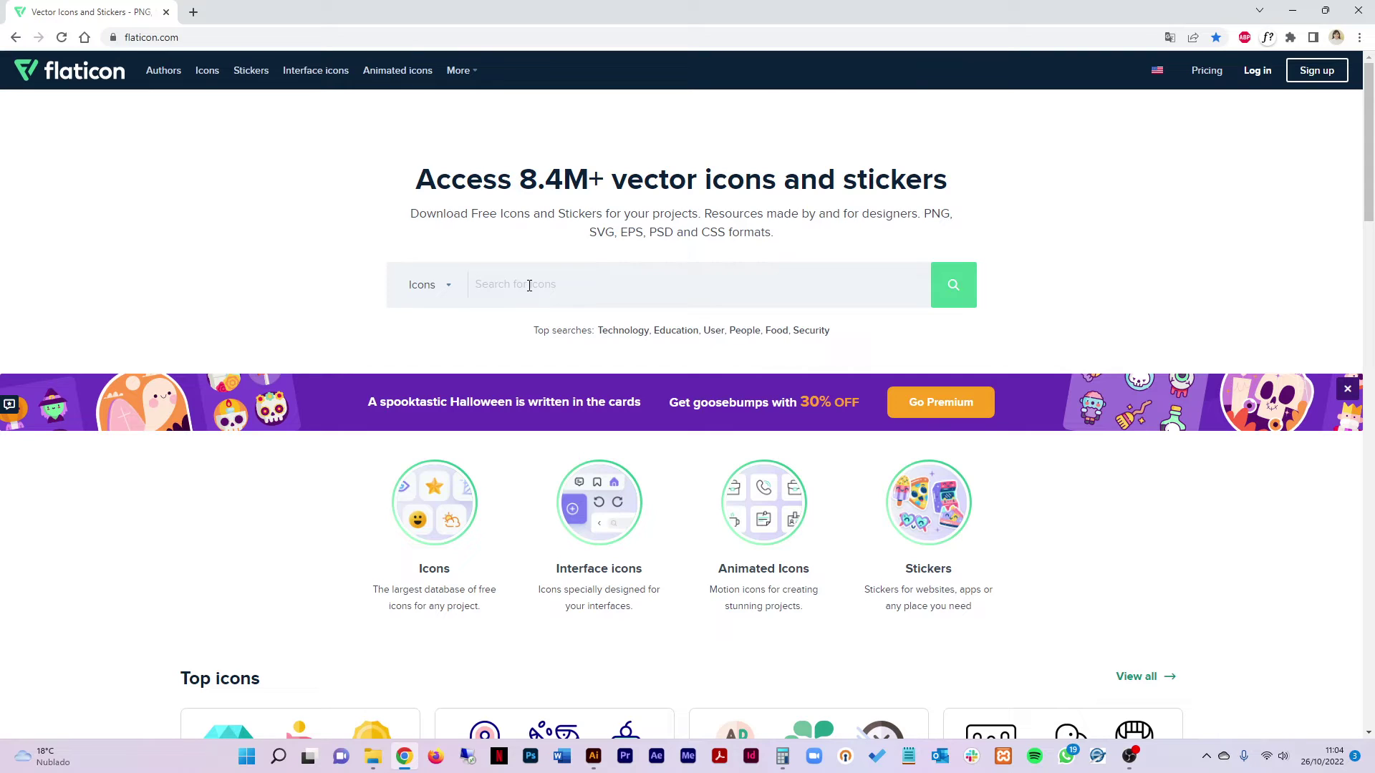
pyautogui.write('business')
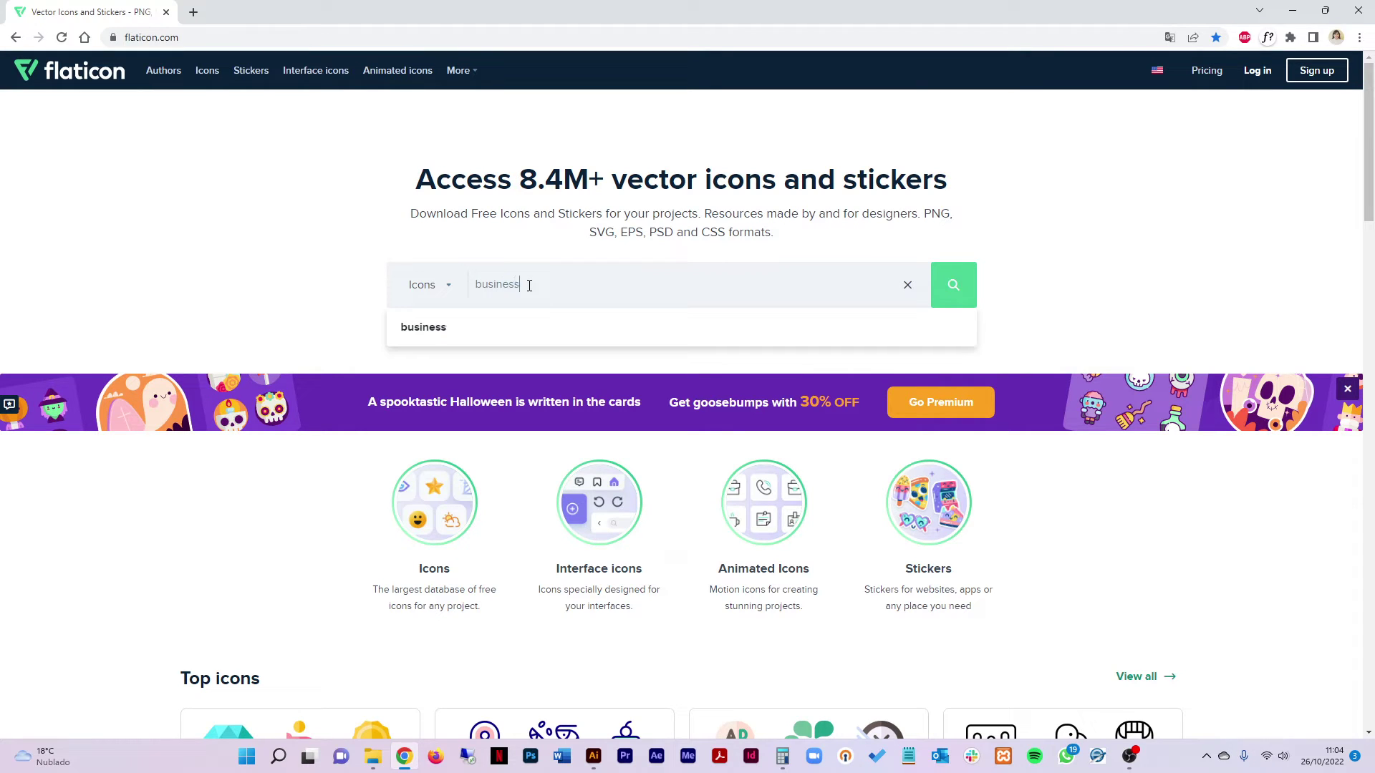
pyautogui.click(953, 286)
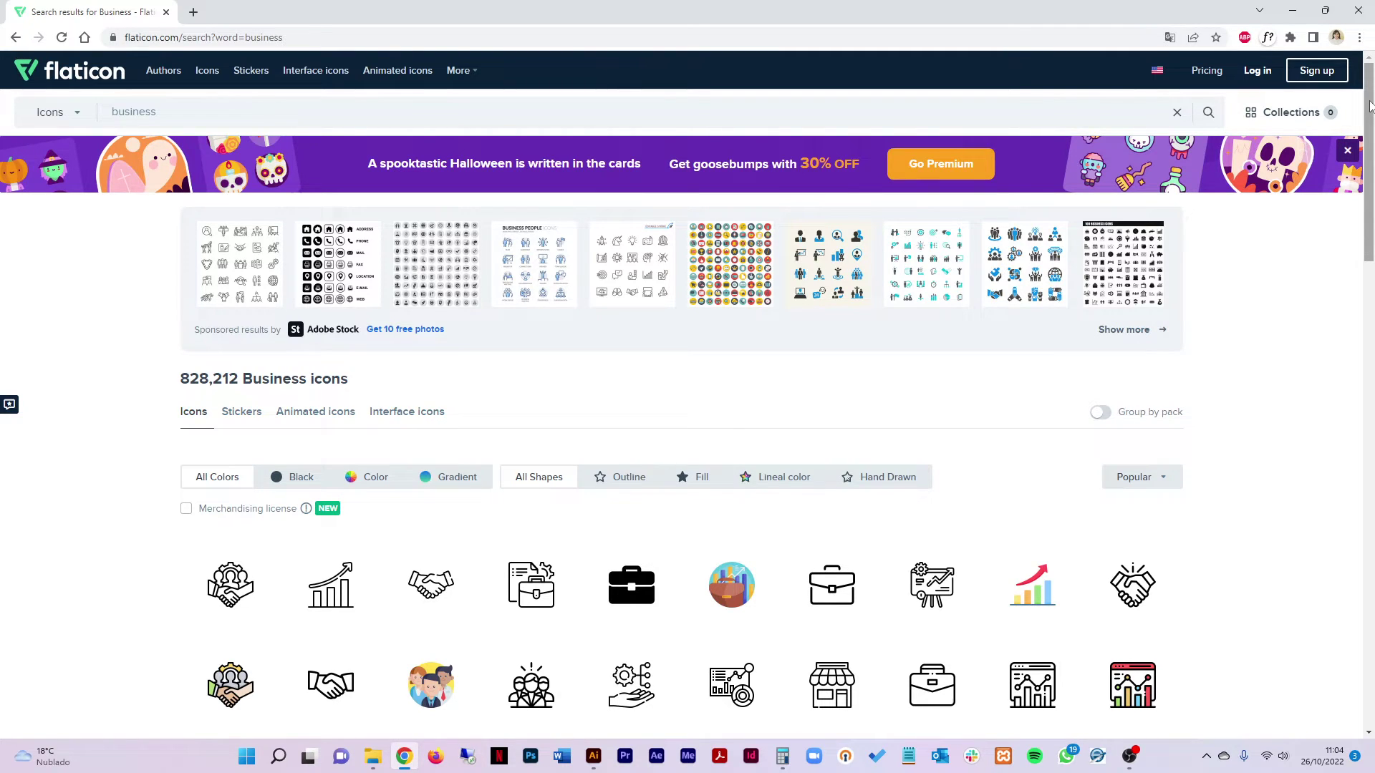
# Step: Scroll the business results and open the Engineering gears icon's detail view
pyautogui.moveTo(1368, 106); pyautogui.dragTo(1359, 324)
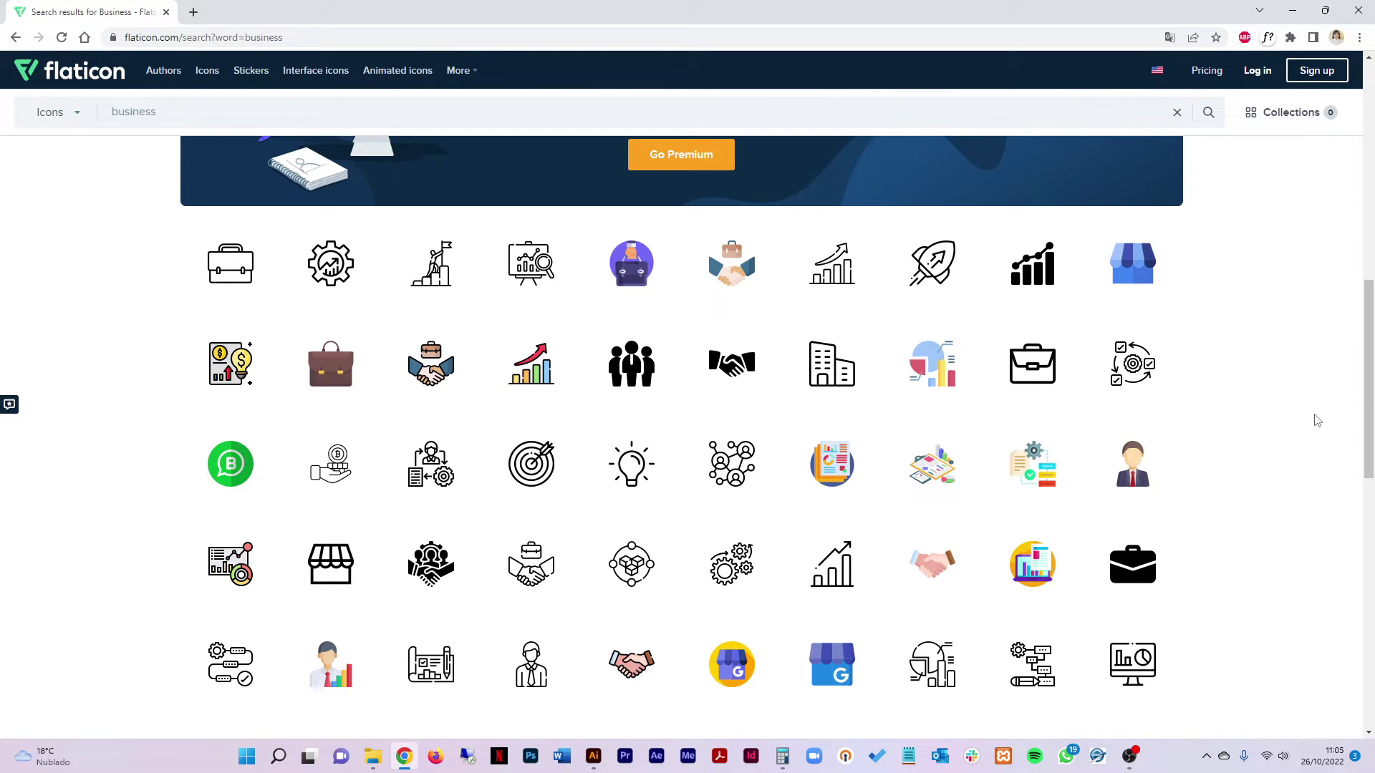
pyautogui.moveTo(1371, 341); pyautogui.dragTo(1371, 387)
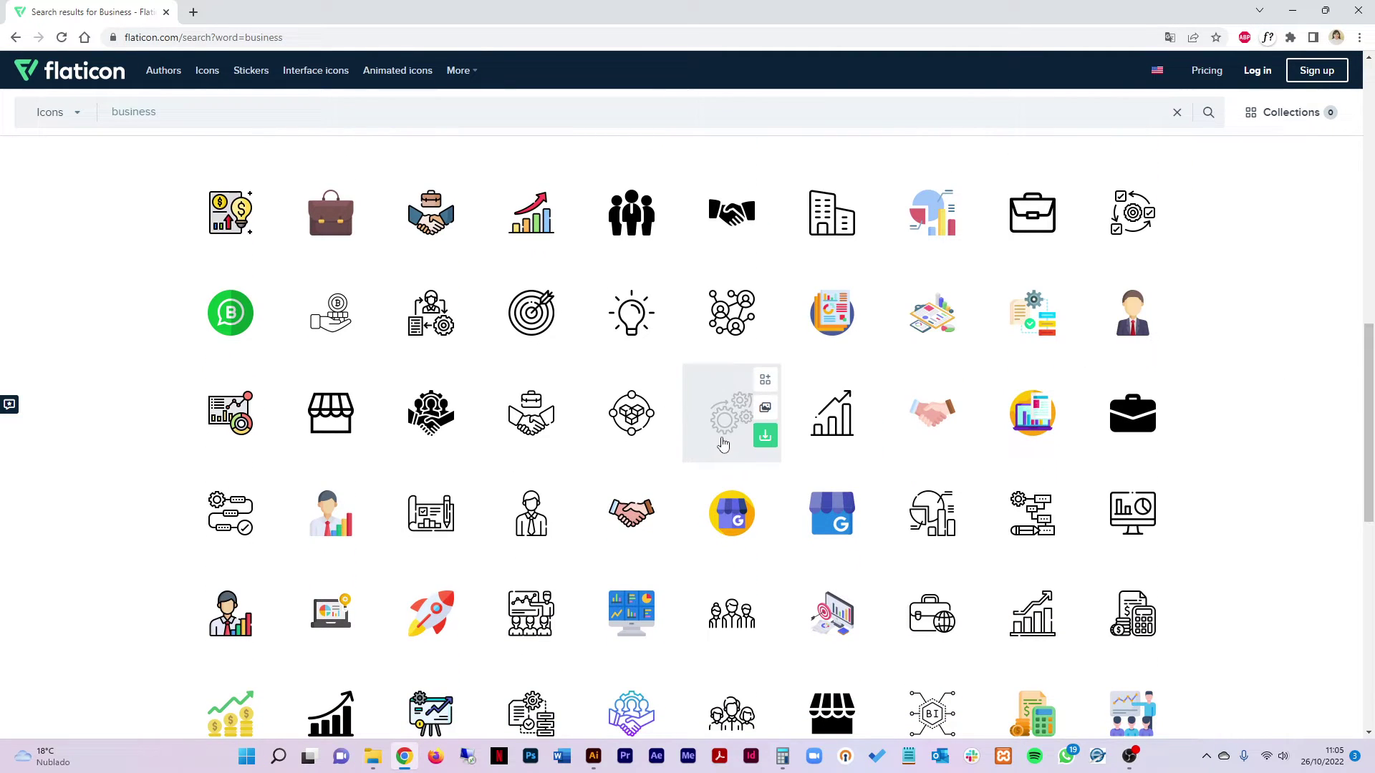
pyautogui.click(723, 445)
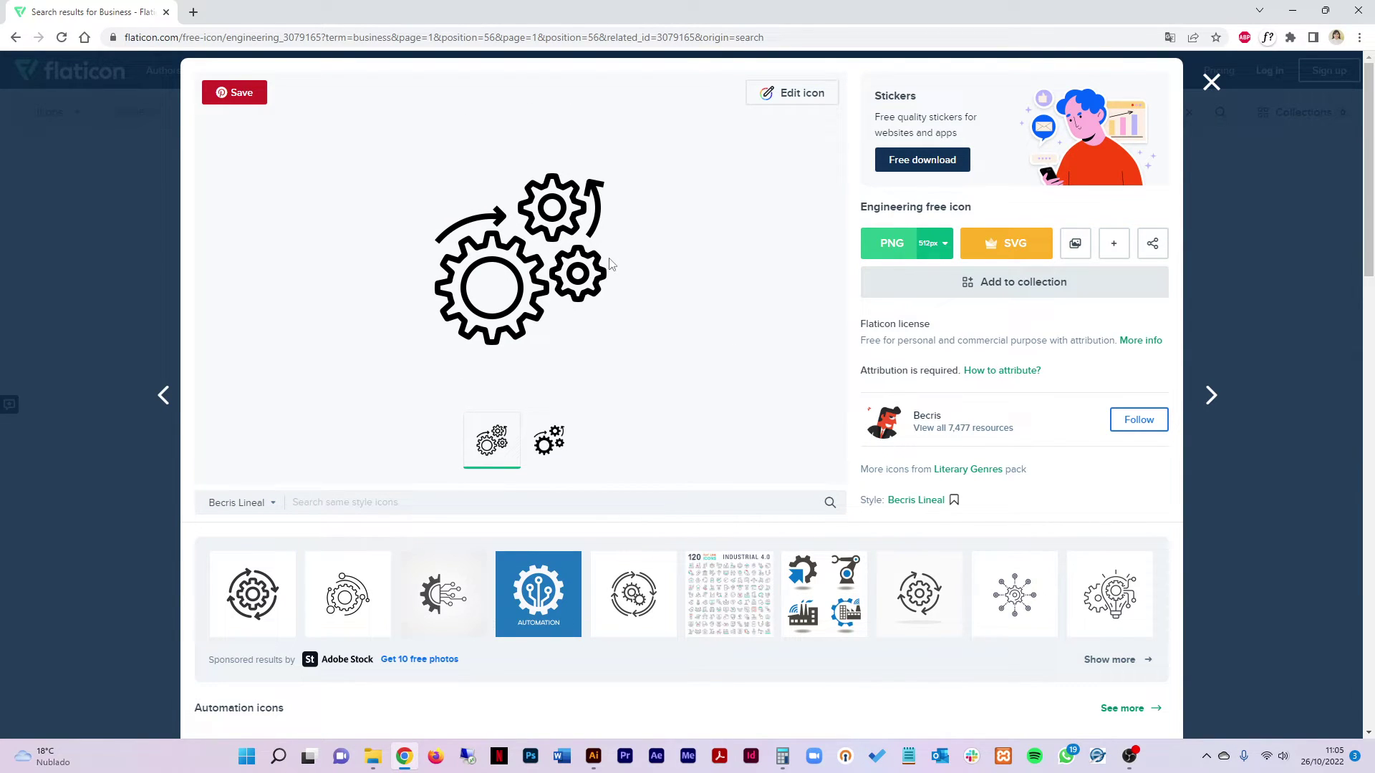
# Step: Switch the gears icon to its solid style and keep the PNG size at 512px
pyautogui.click(549, 440)
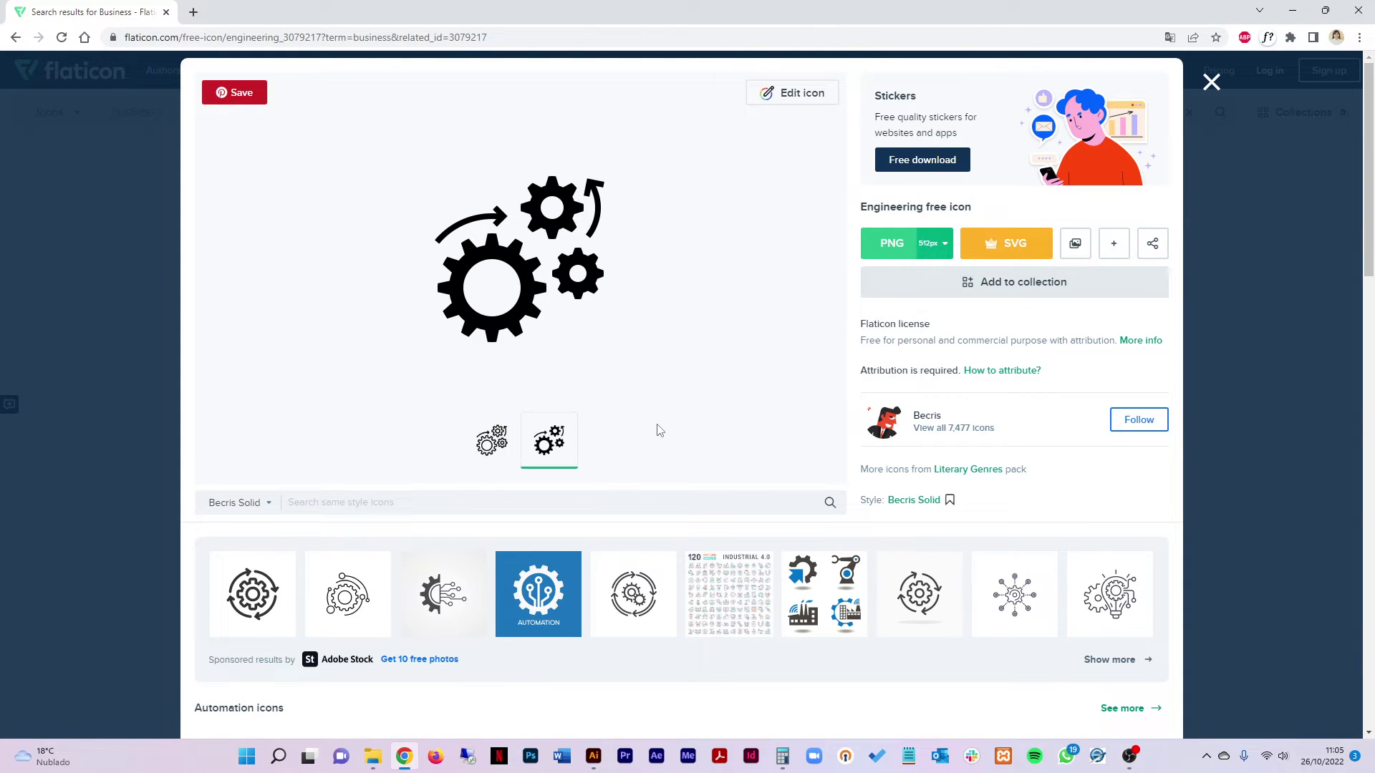
pyautogui.click(947, 246)
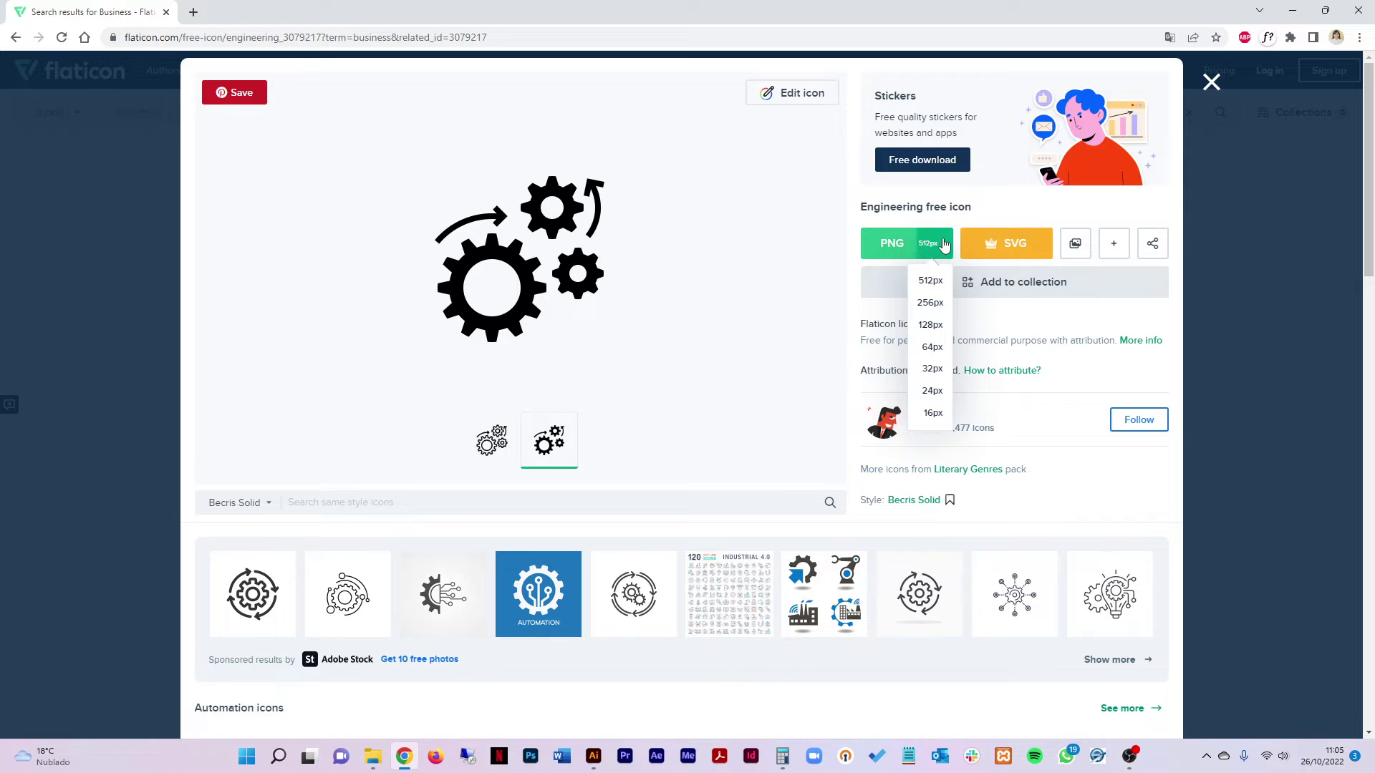
pyautogui.click(947, 247)
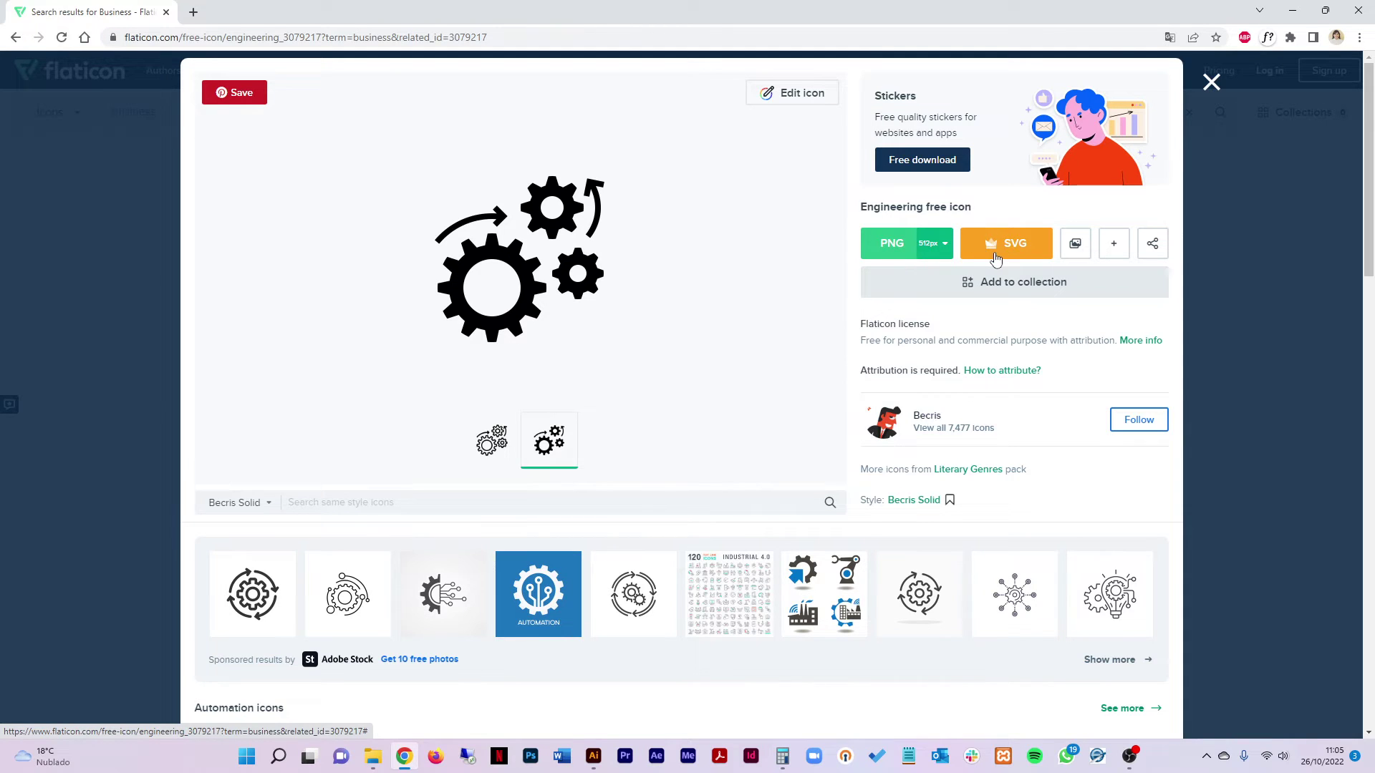
# Step: Download the solid gears icon as a free PNG and show engineering (1).png in its folder
pyautogui.click(897, 247)
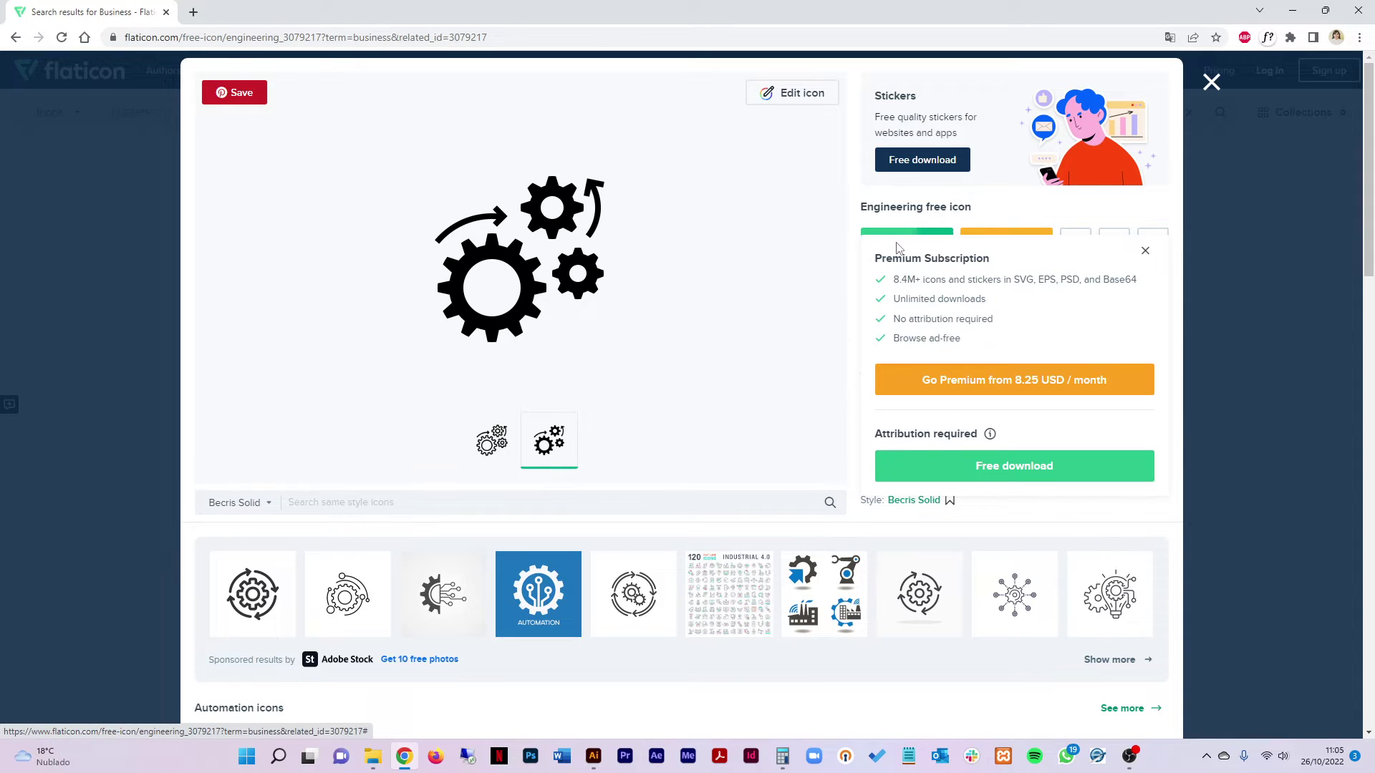
pyautogui.click(1014, 466)
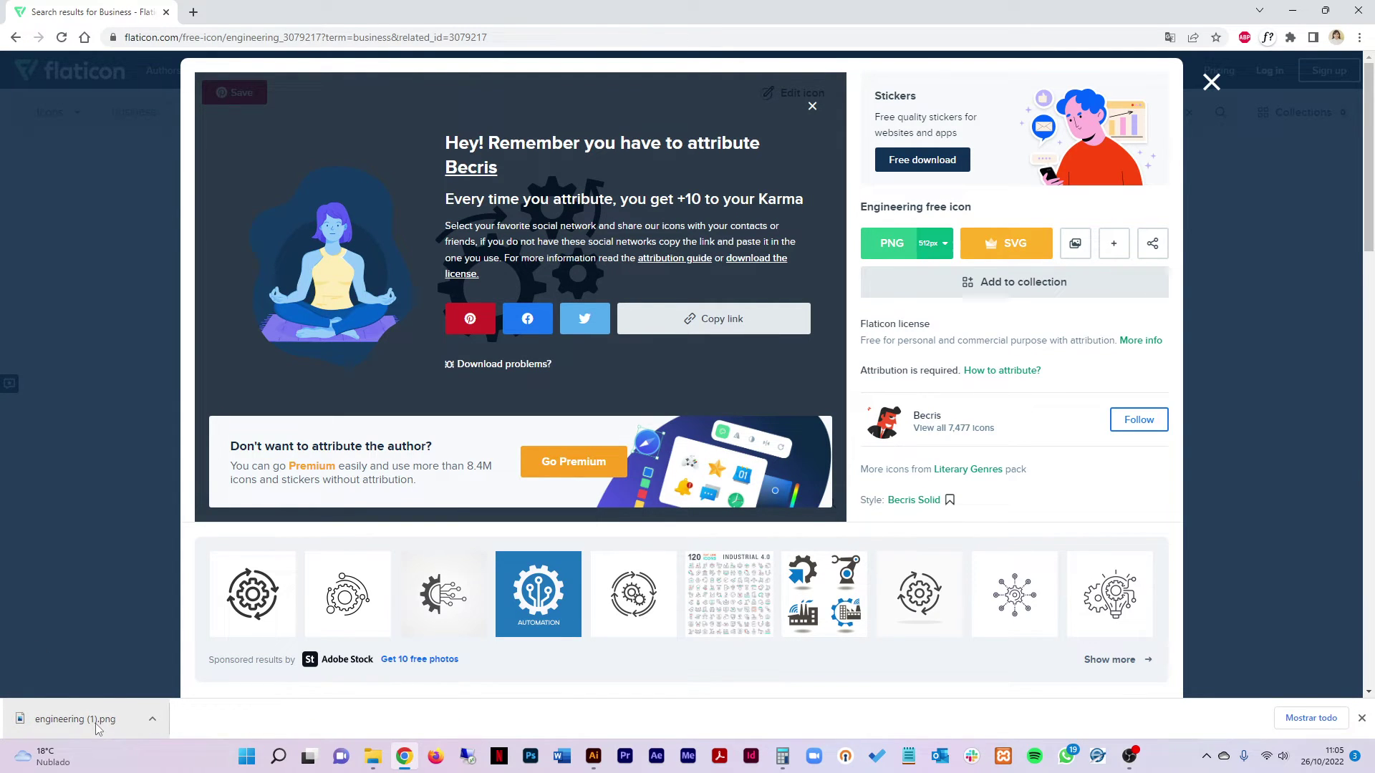
pyautogui.click(153, 721)
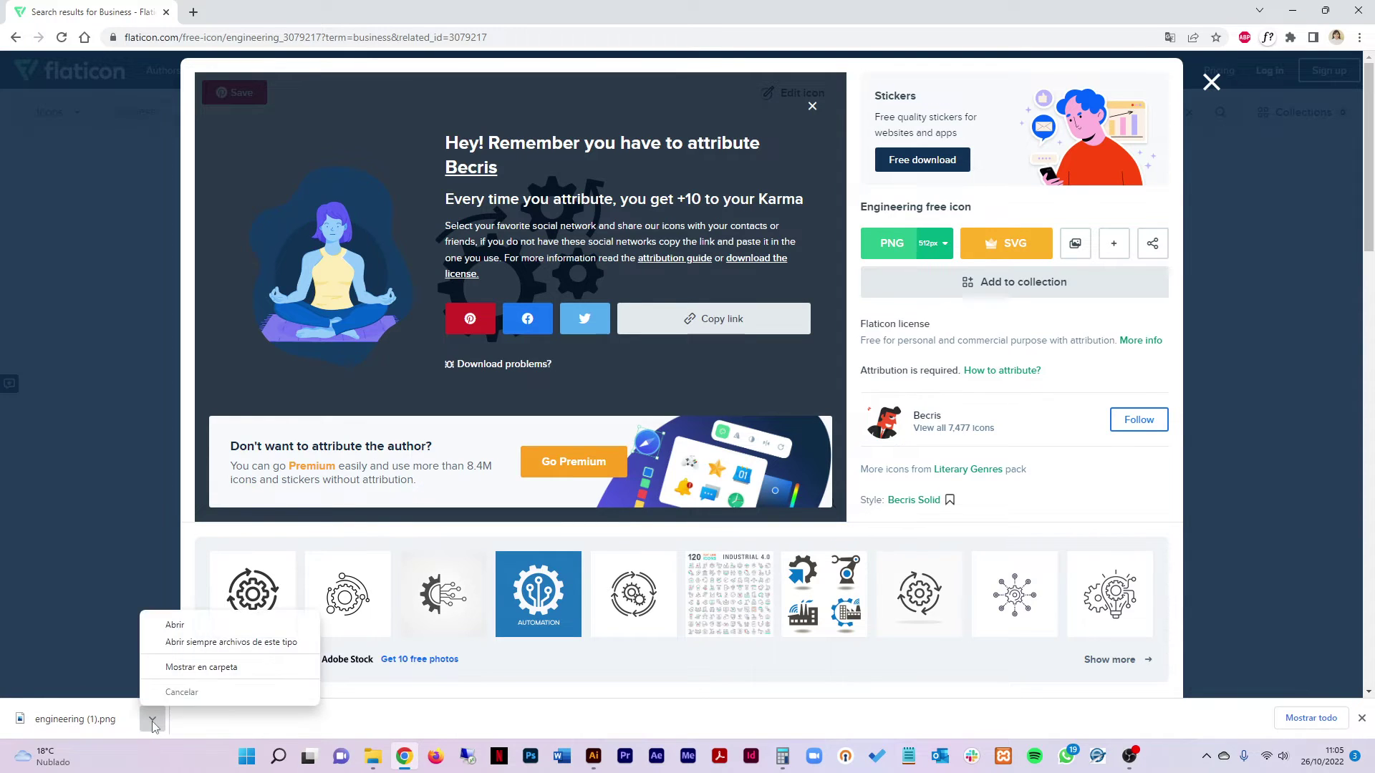
pyautogui.click(237, 669)
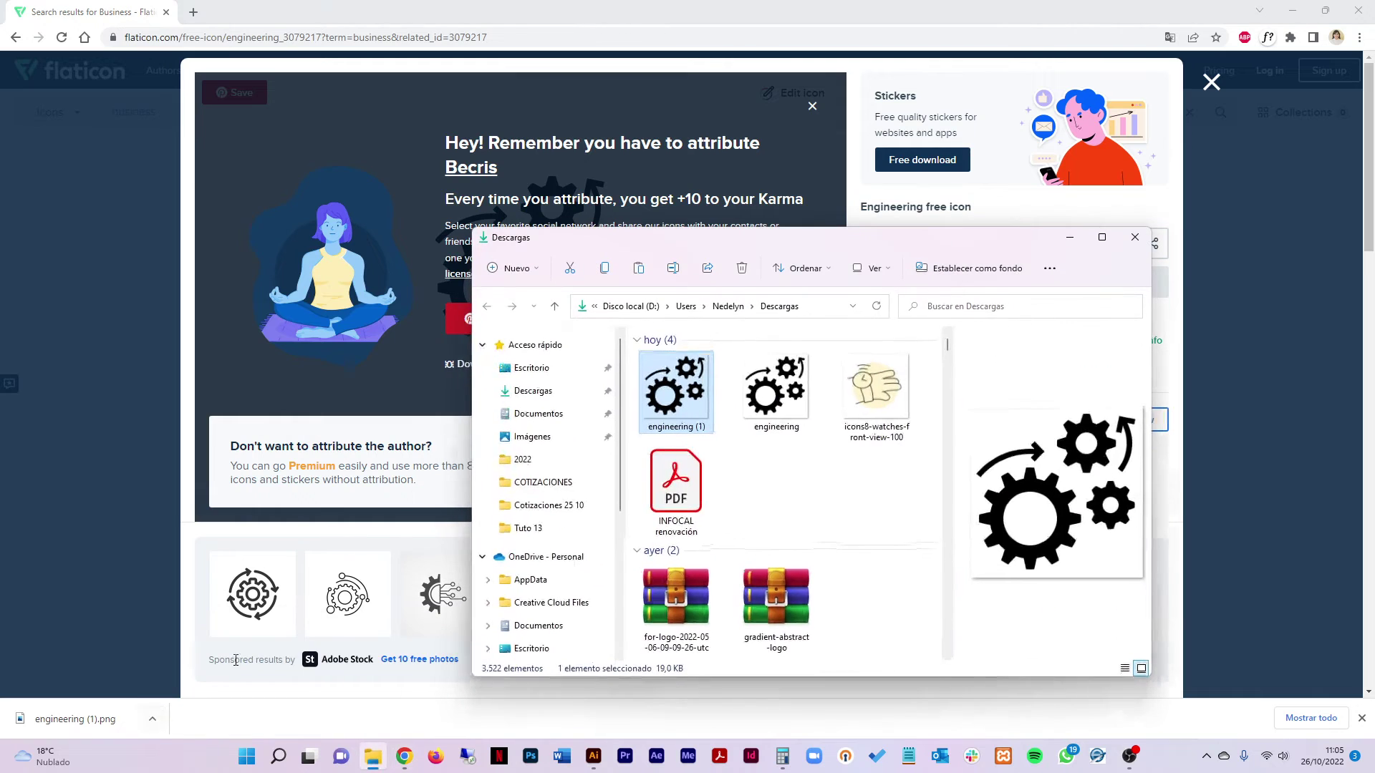
# Step: Open engineering (1).png with Adobe Illustrator 2021 from the file's context menu
pyautogui.rightClick(695, 389)
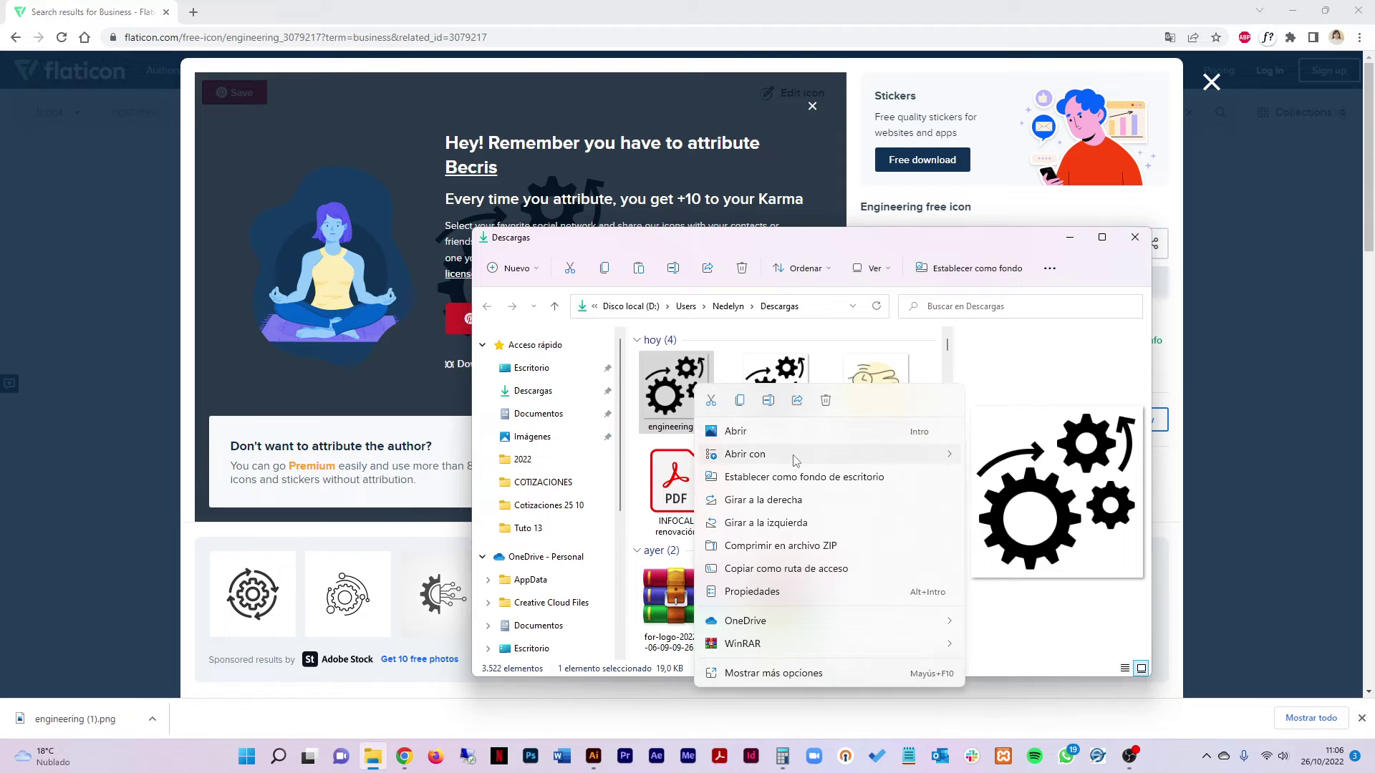
pyautogui.moveTo(745, 453)
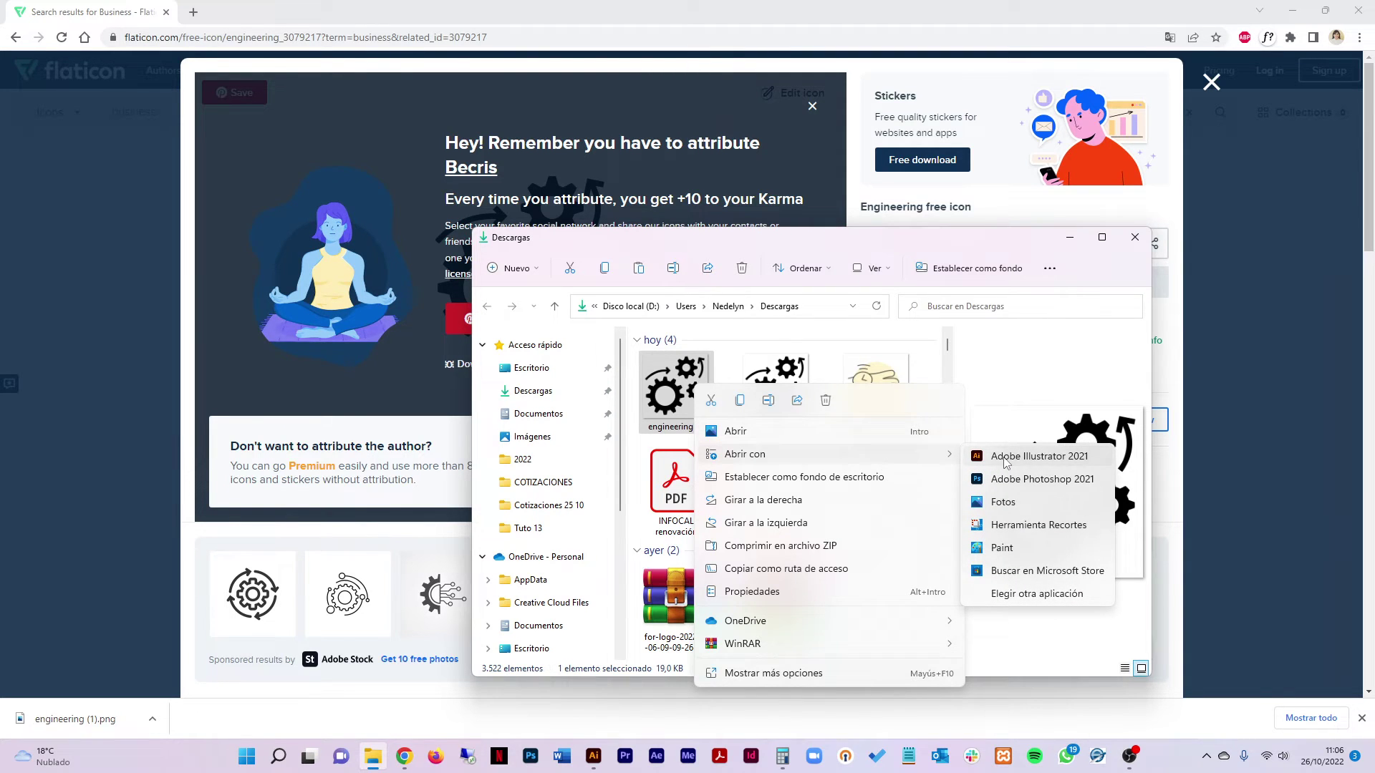
pyautogui.click(1006, 462)
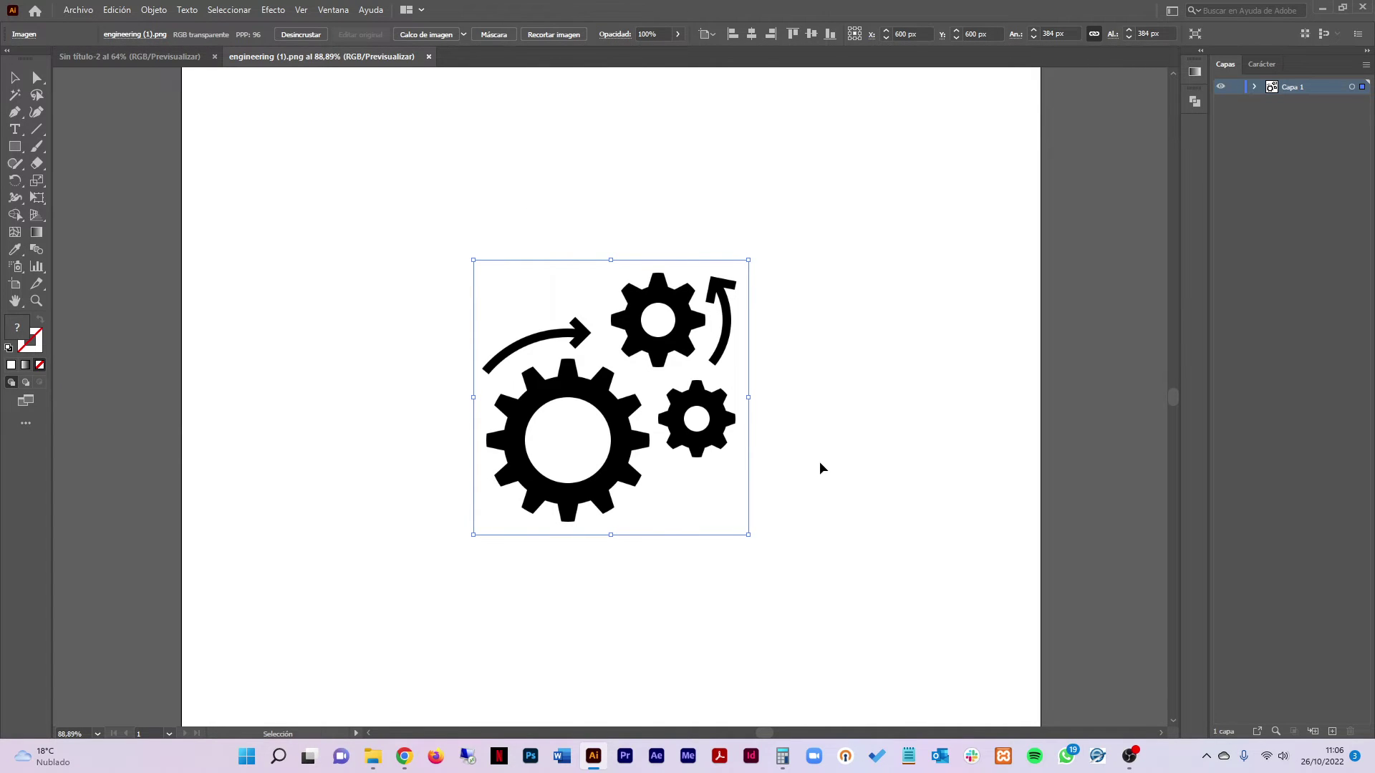
# Step: Paste the gears image into the Sin título-2 document, select it and zoom in
pyautogui.click(162, 58)
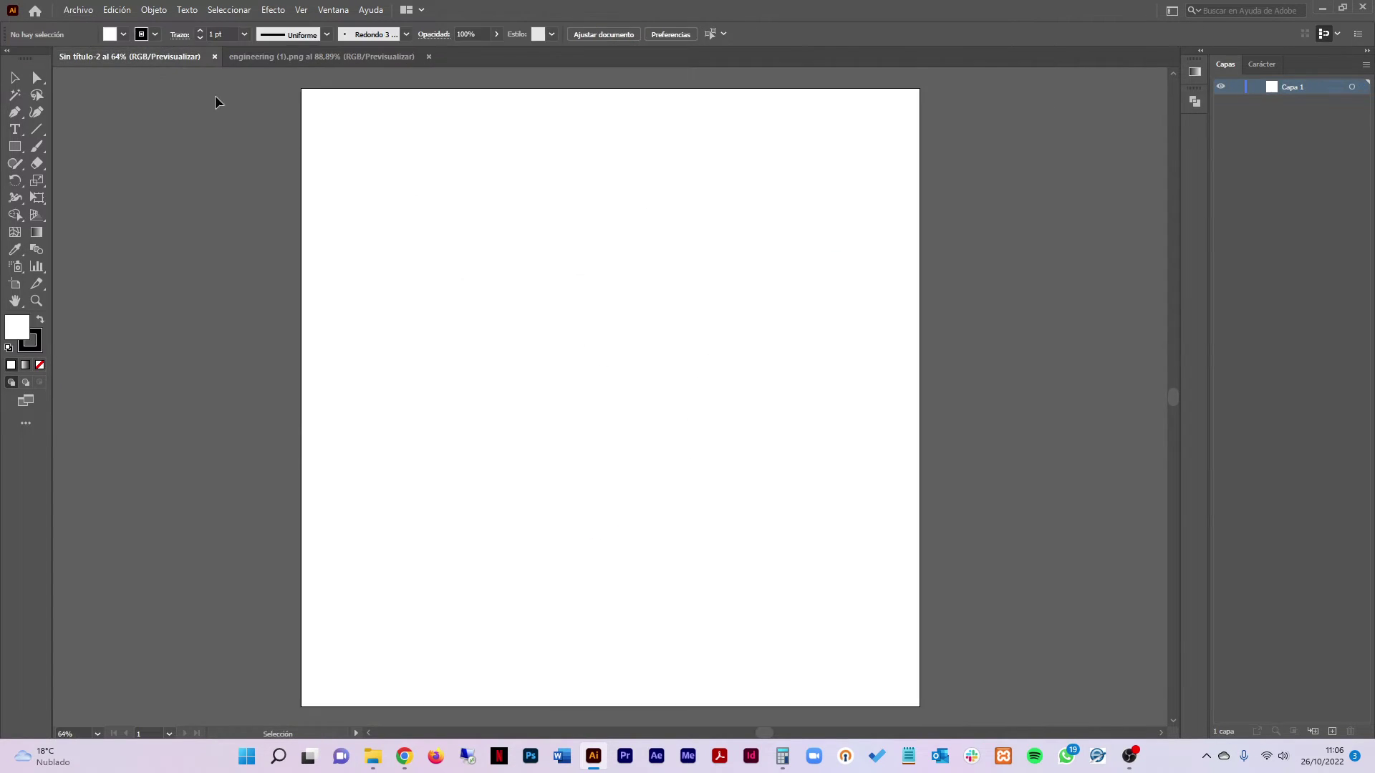
pyautogui.hotkey('ctrl', 'v')
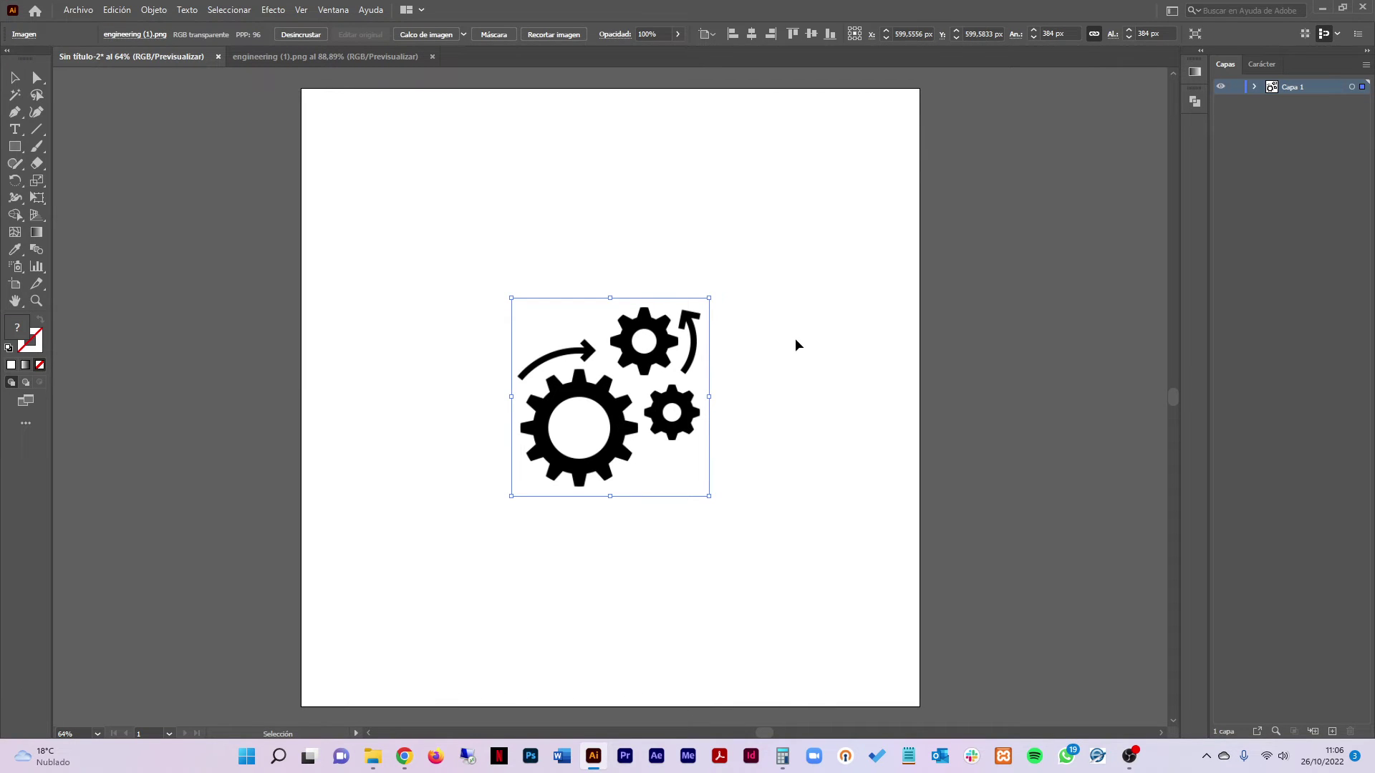
pyautogui.click(797, 344)
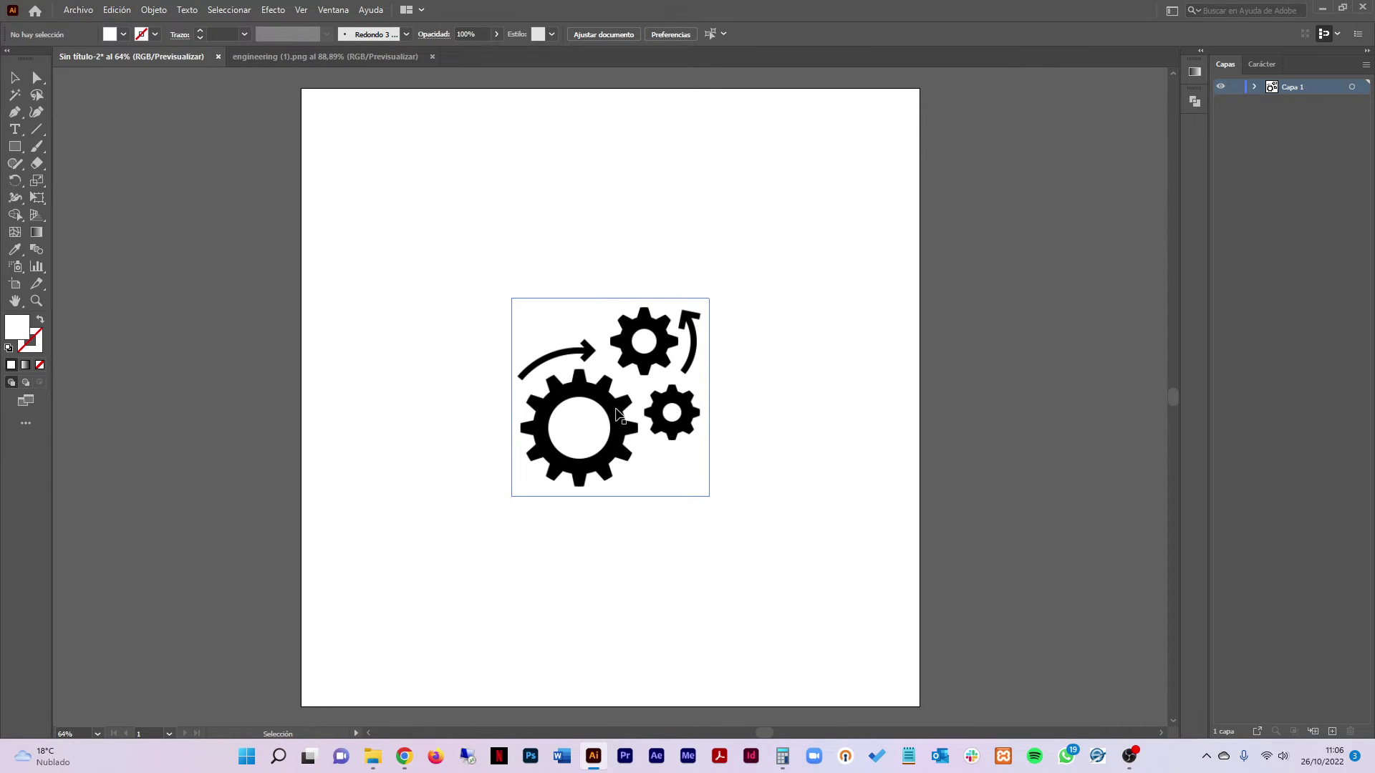
pyautogui.click(617, 414)
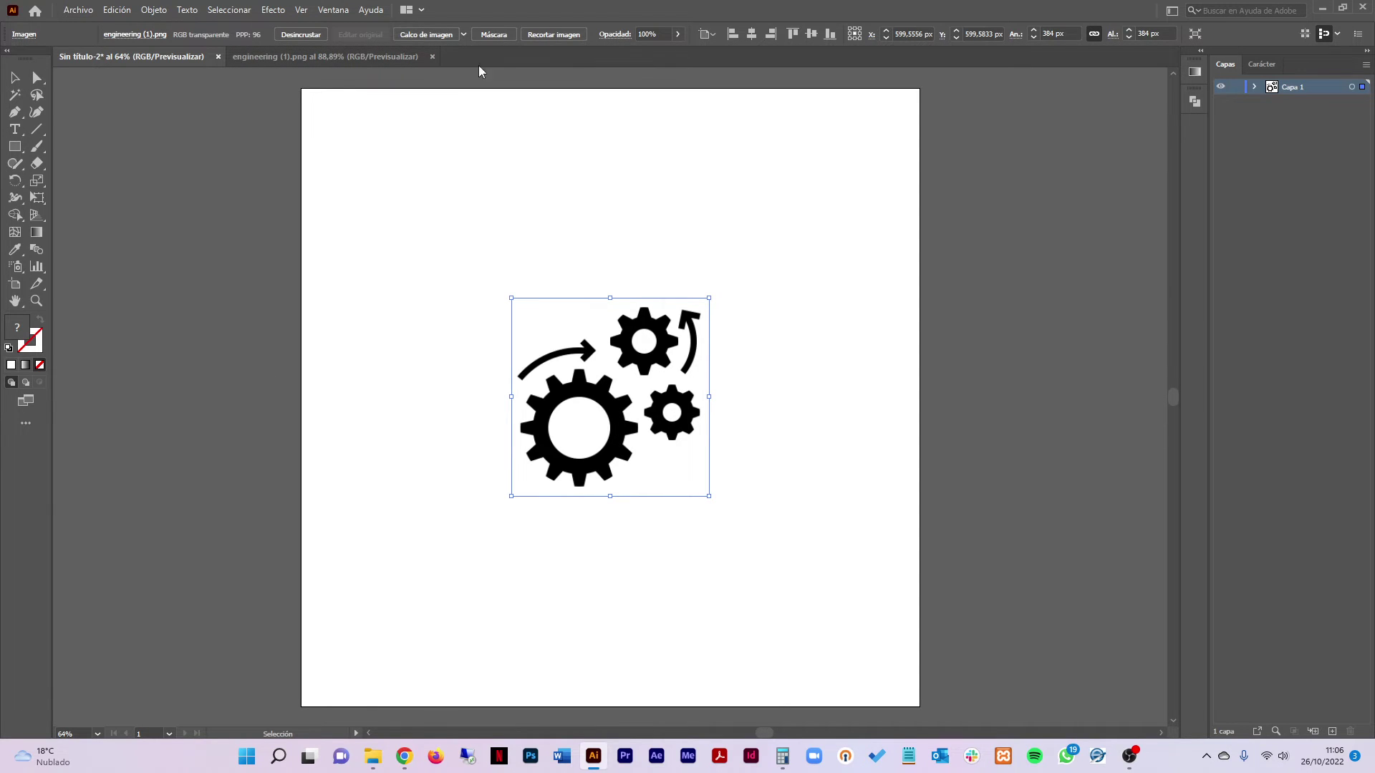
pyautogui.hotkey('ctrl', '+')
pyautogui.hotkey('ctrl', '+')
pyautogui.hotkey('ctrl', '+')
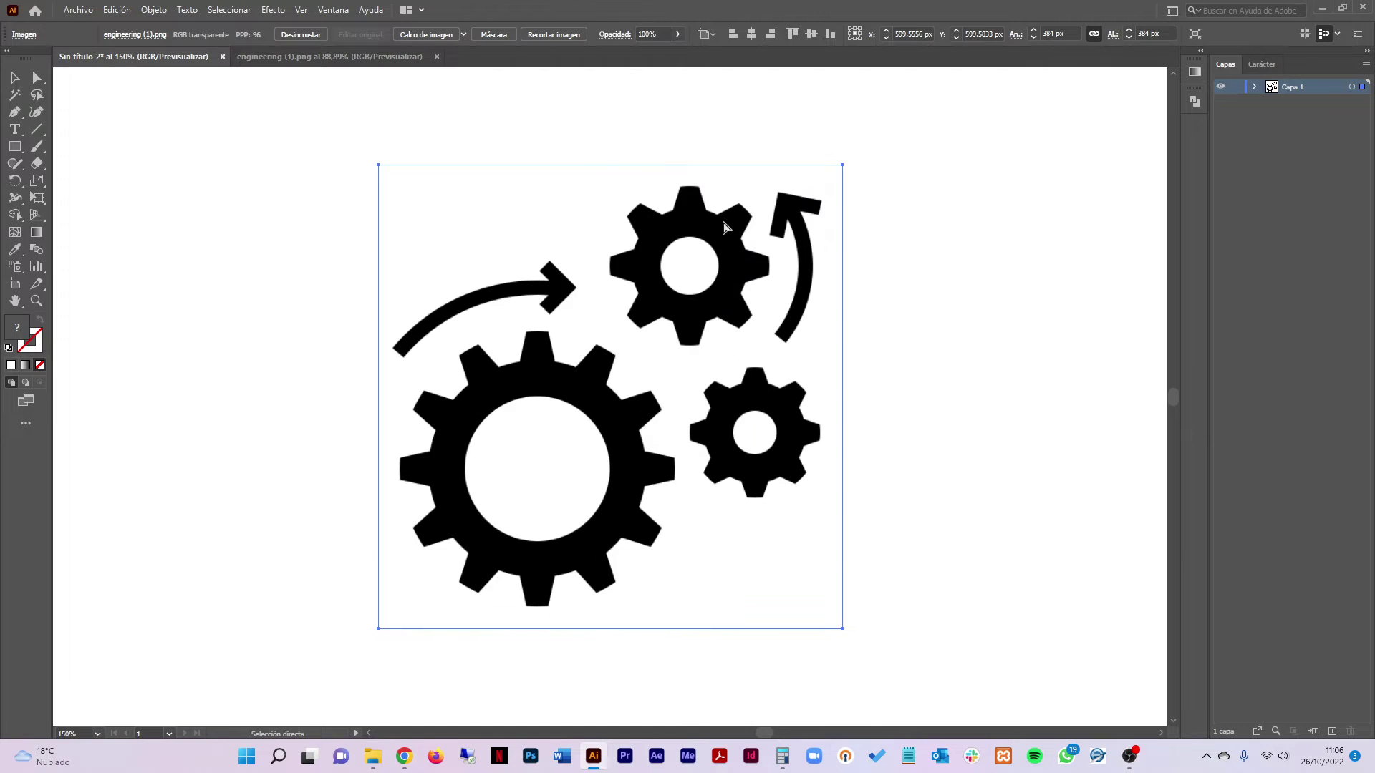
# Step: Image-trace the gears with Noise 4 px and Corners 89%, then expand into vector paths
pyautogui.click(429, 36)
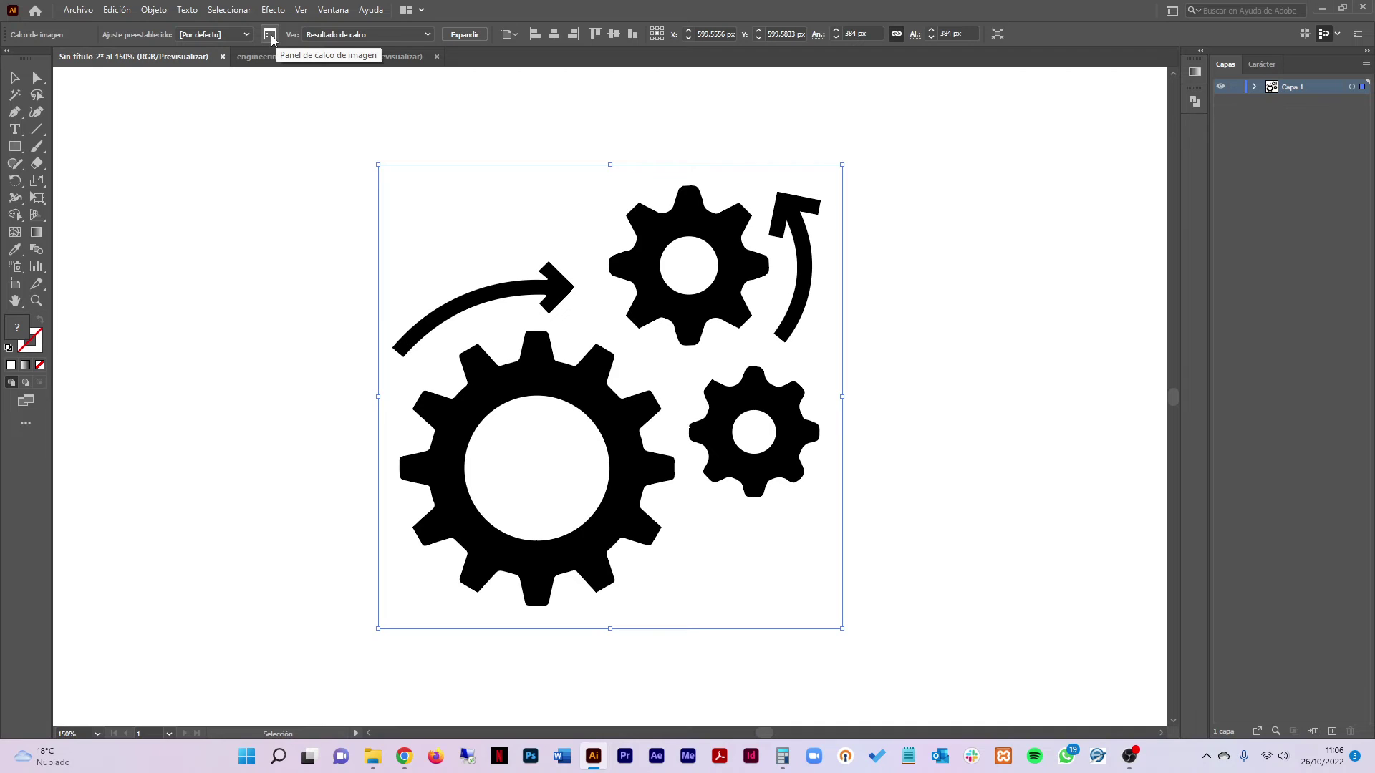
pyautogui.click(270, 36)
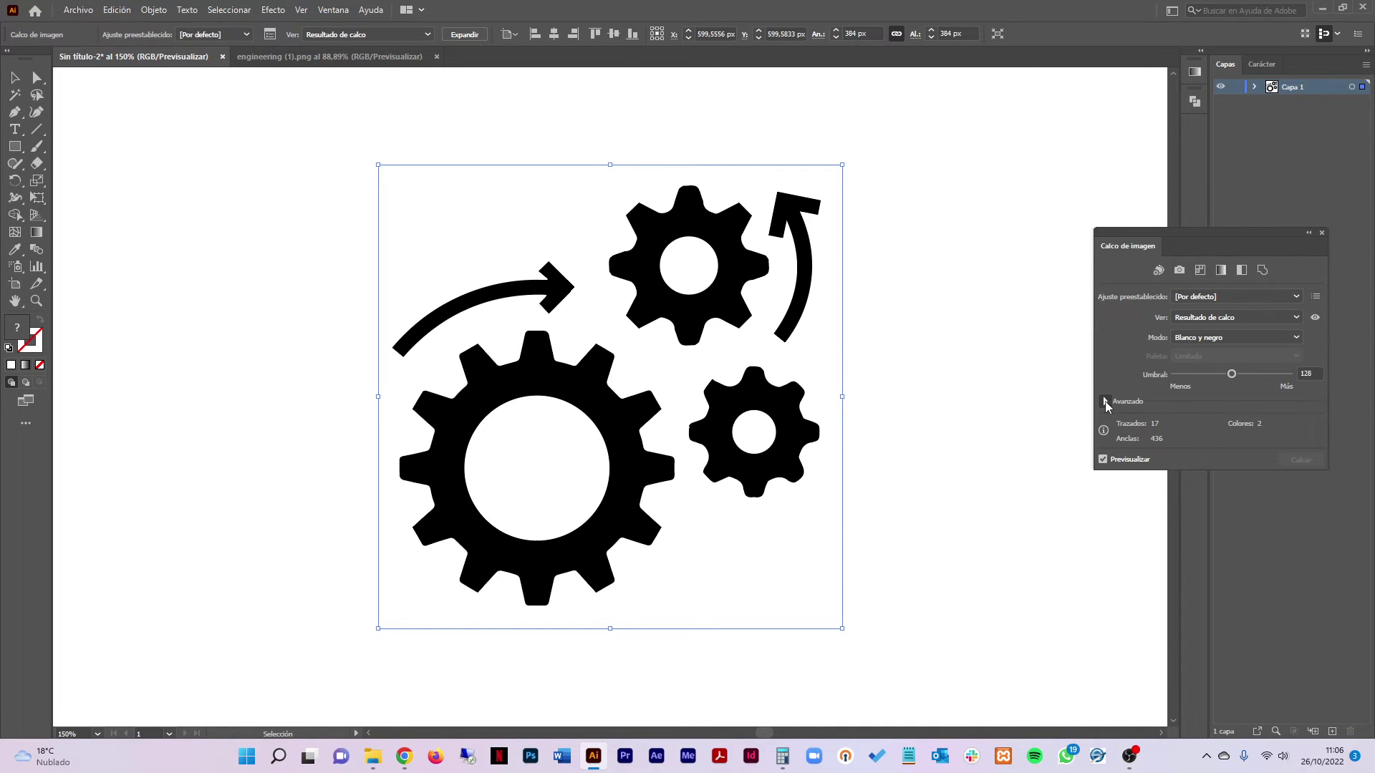
pyautogui.click(1104, 402)
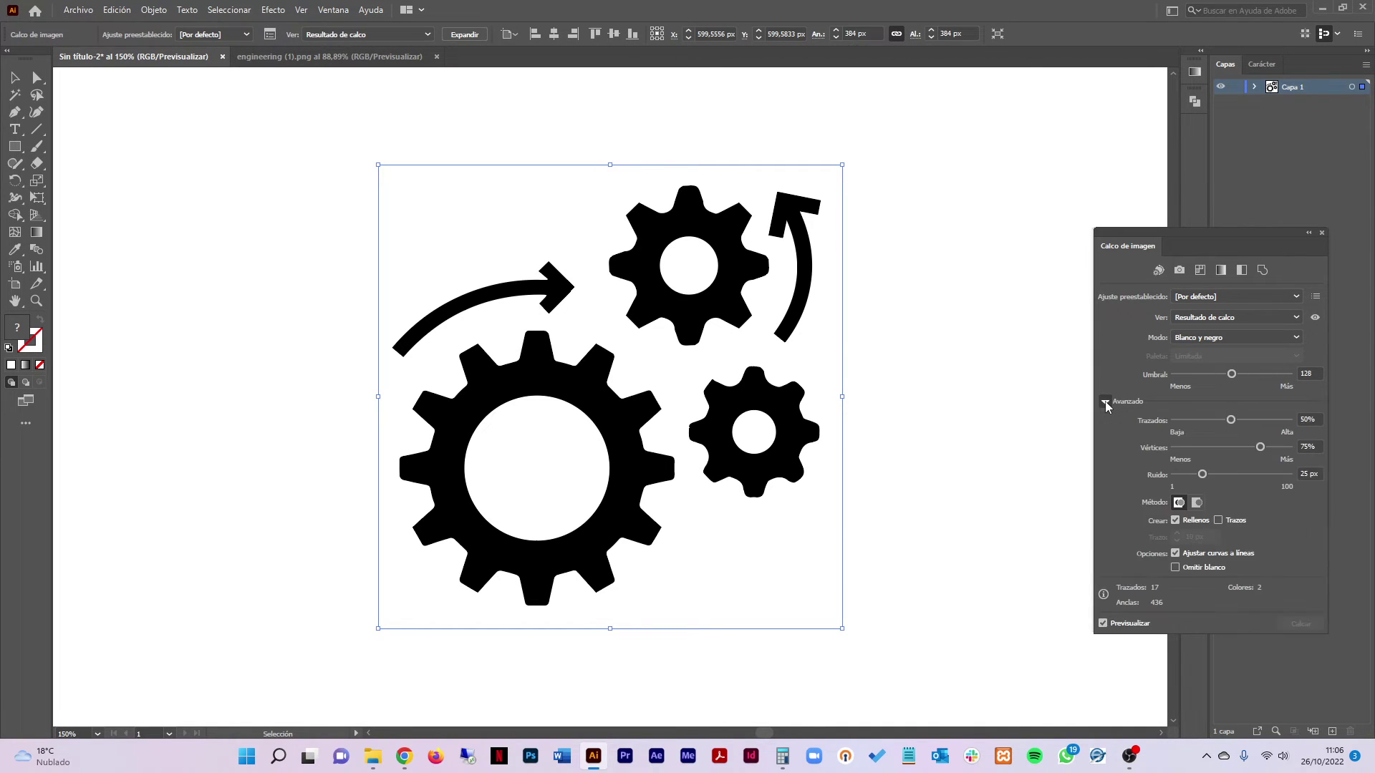
pyautogui.click(1178, 474)
pyautogui.click(1276, 447)
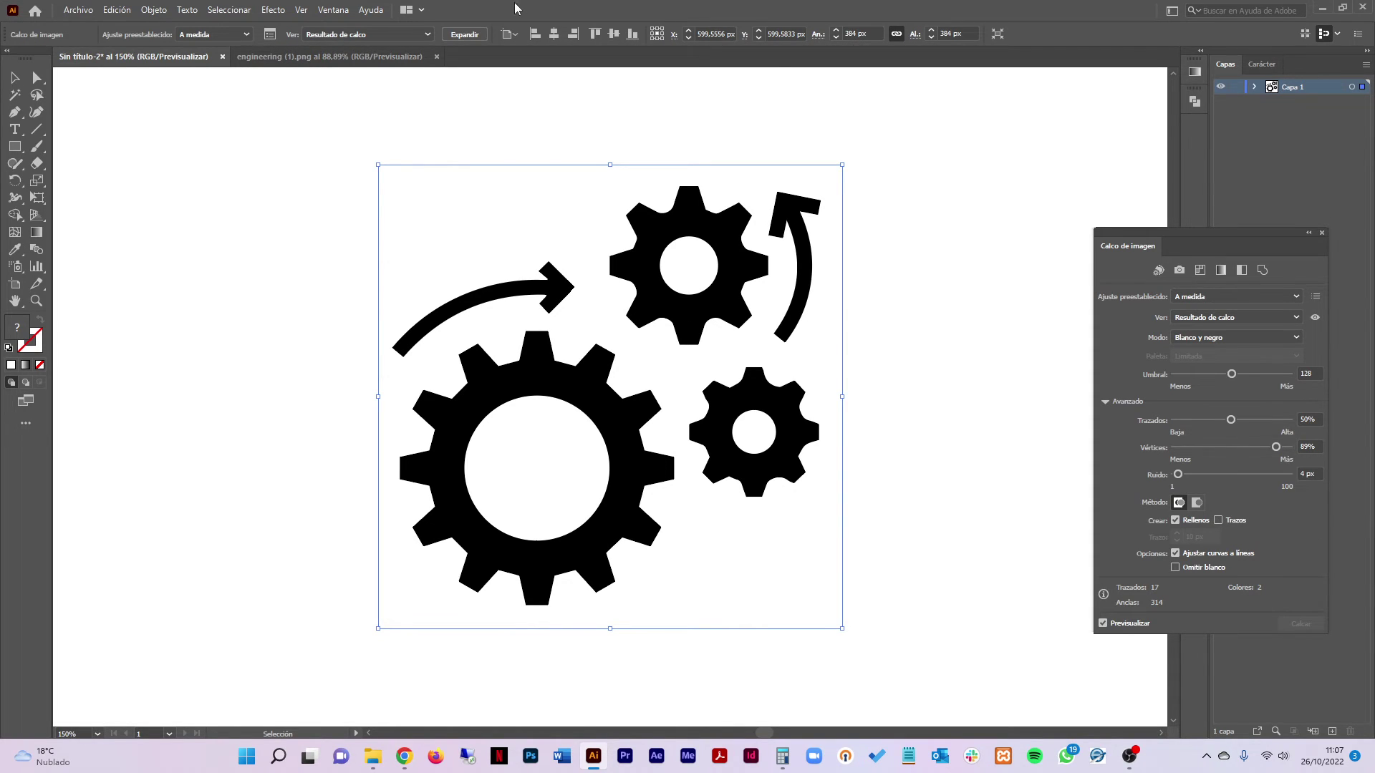
pyautogui.click(469, 36)
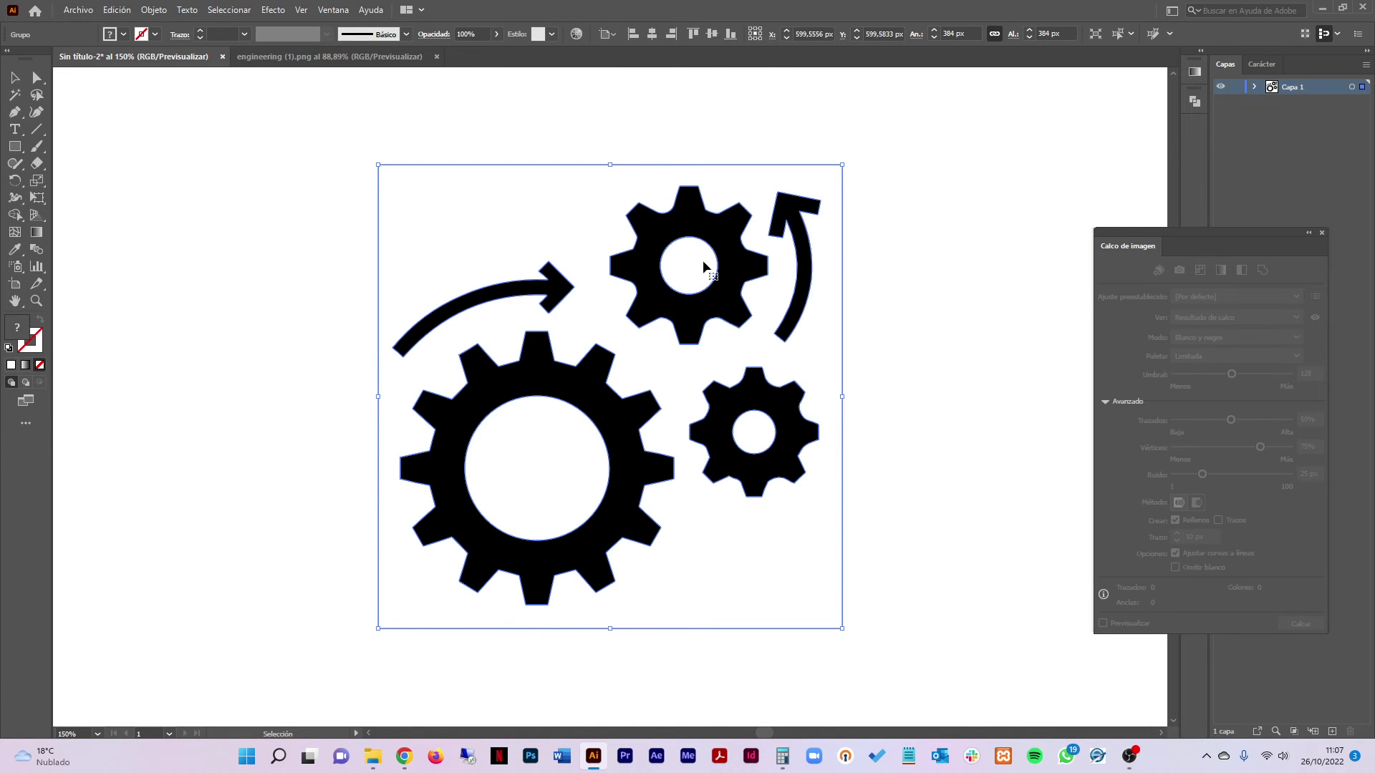
# Step: Ungroup the traced paths and remove the white background shape
pyautogui.rightClick(665, 310)
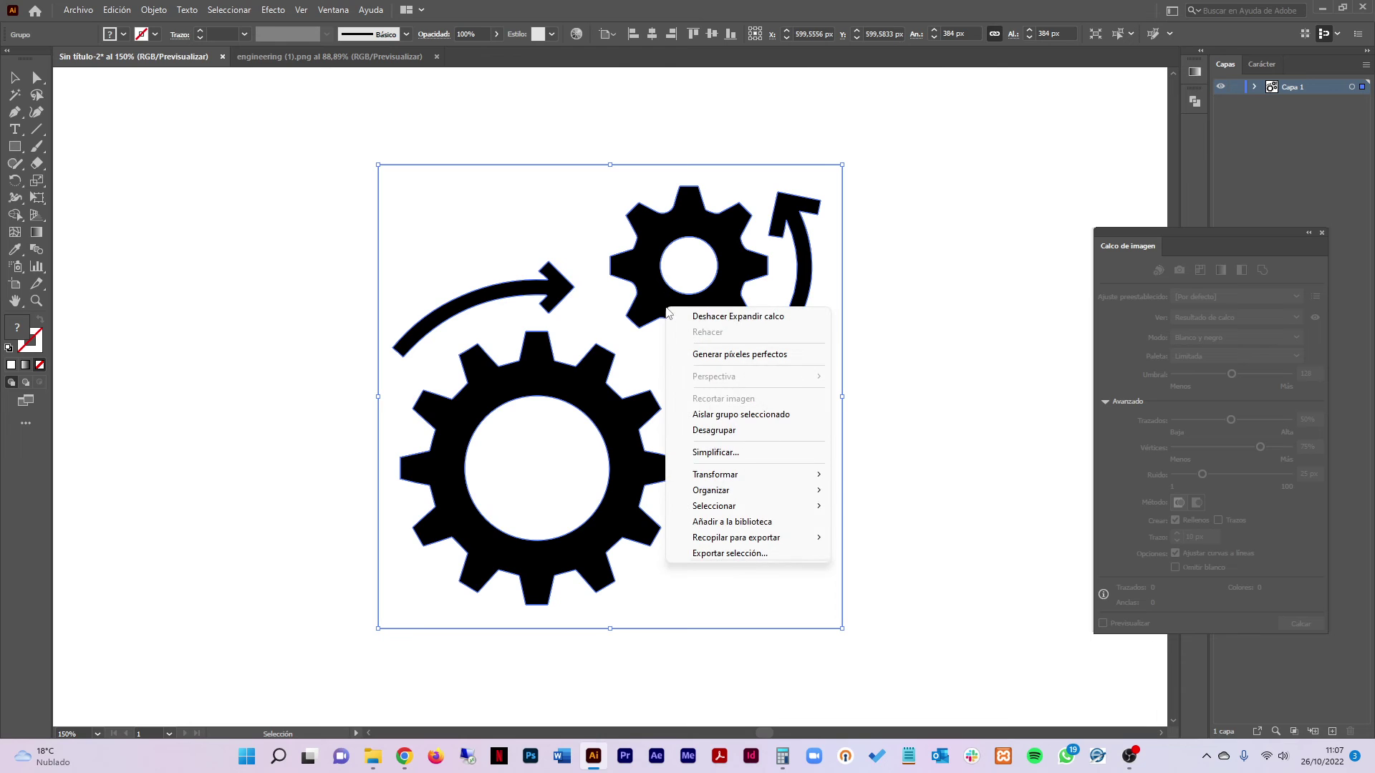
pyautogui.click(719, 430)
pyautogui.click(909, 342)
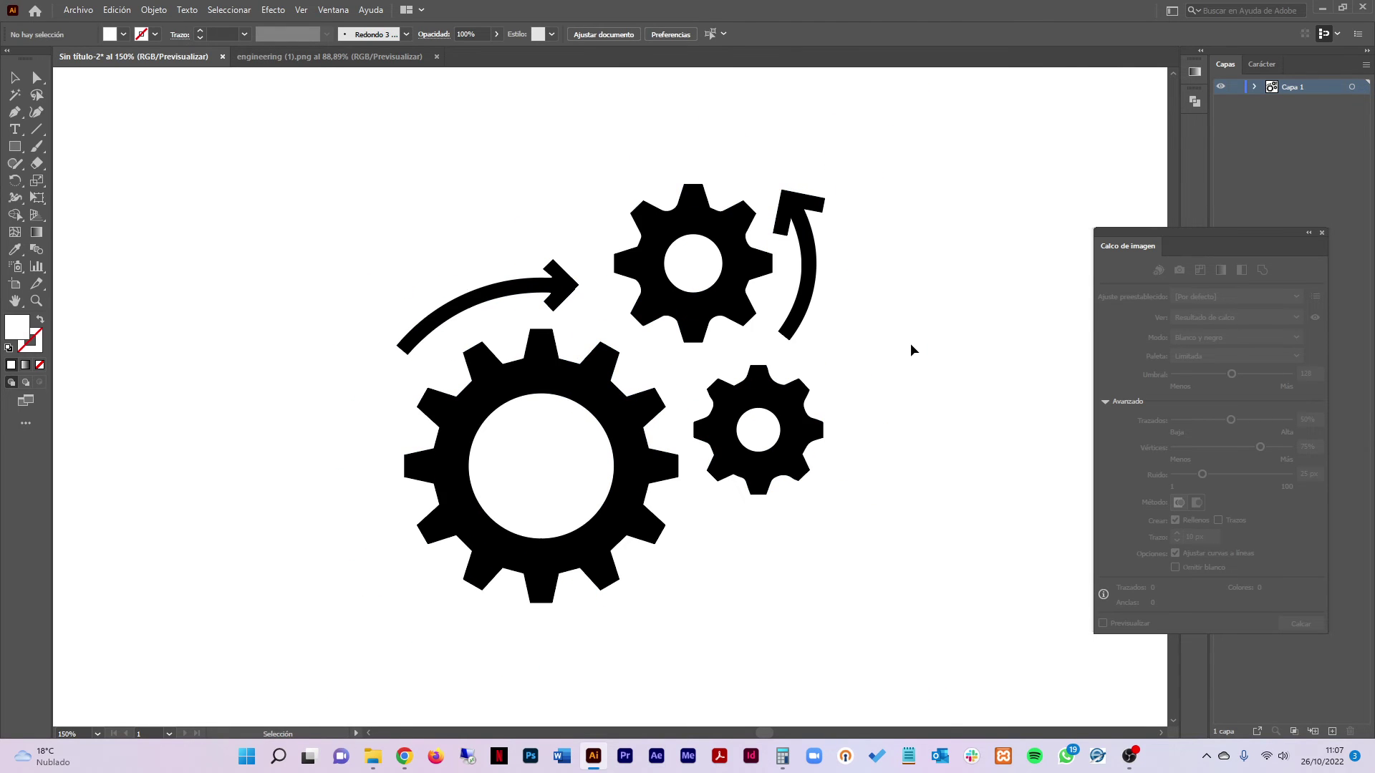
pyautogui.click(724, 315)
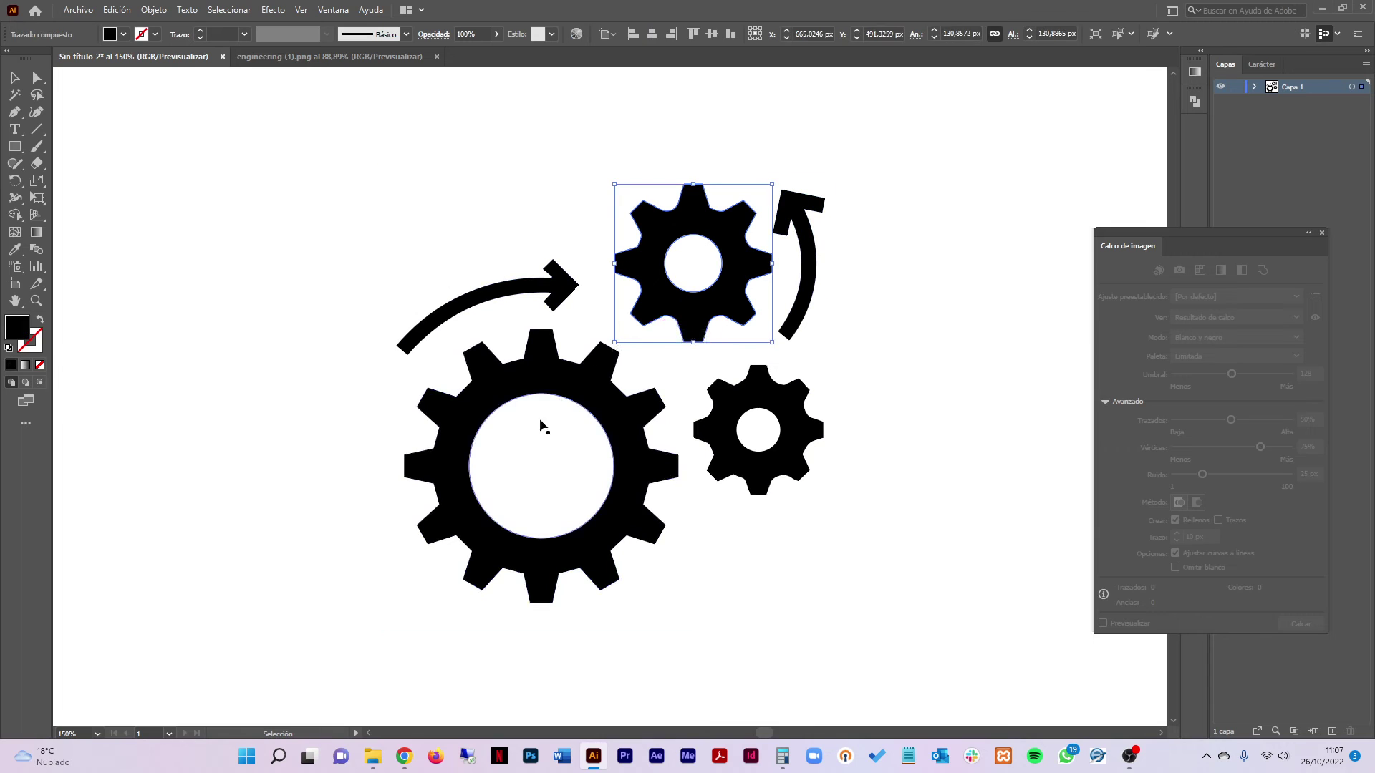
pyautogui.click(547, 349)
pyautogui.click(557, 295)
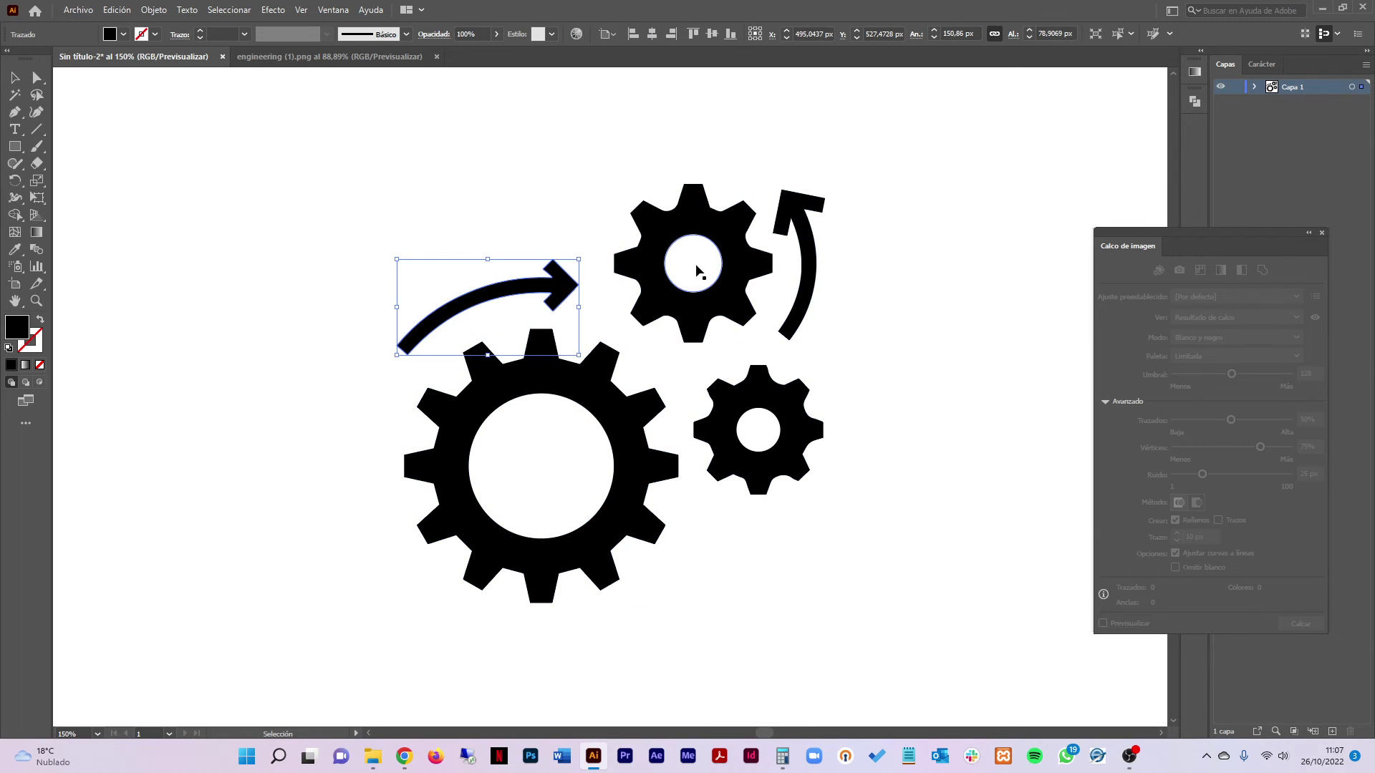
pyautogui.click(769, 263)
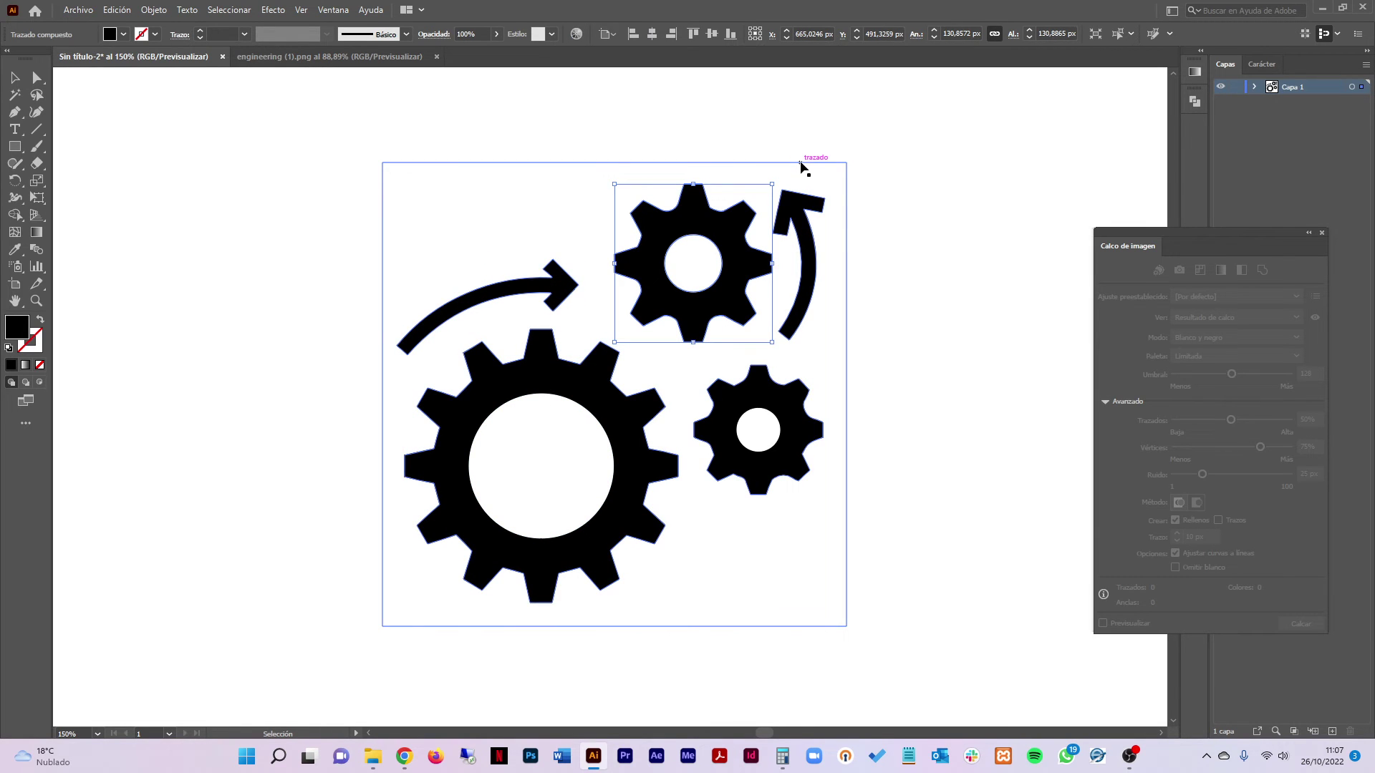
pyautogui.click(800, 162)
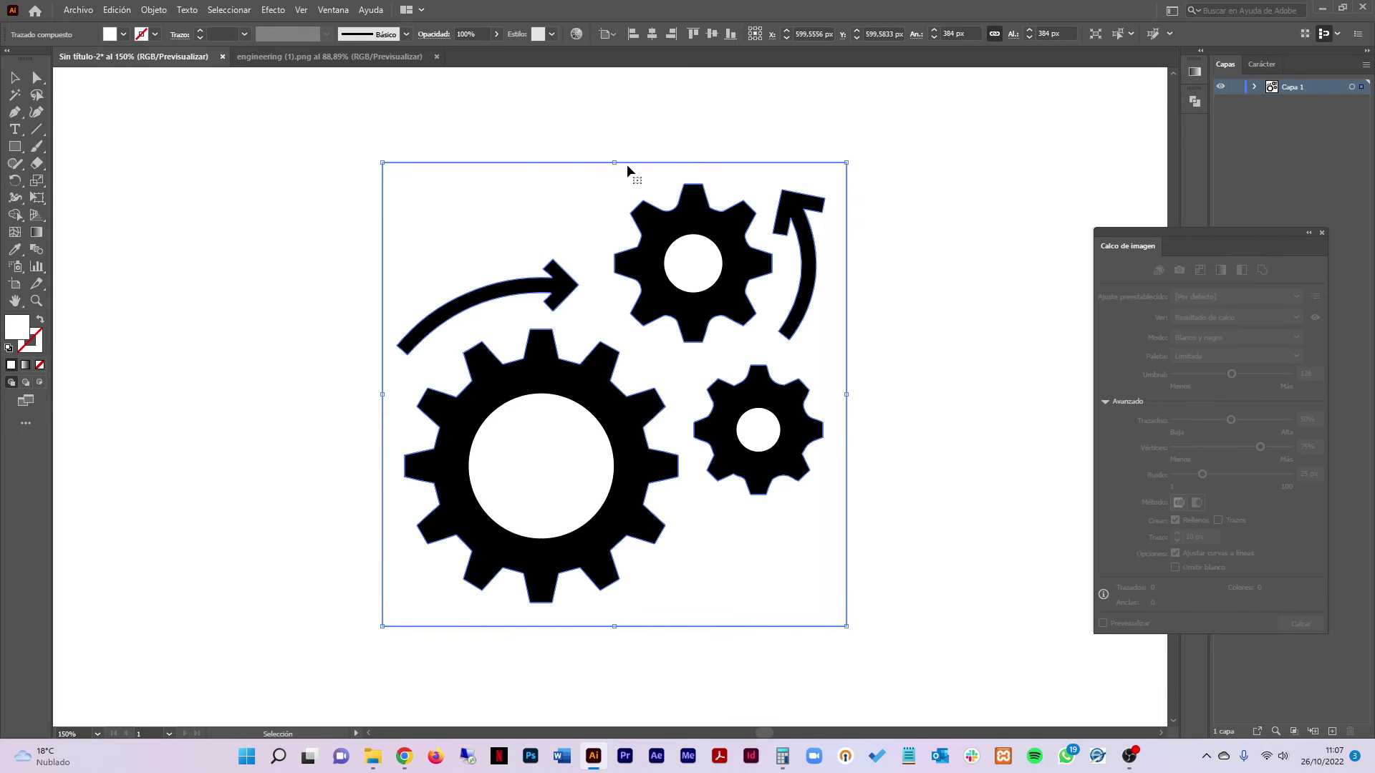
pyautogui.hotkey('ctrl', 'shift', 'a')
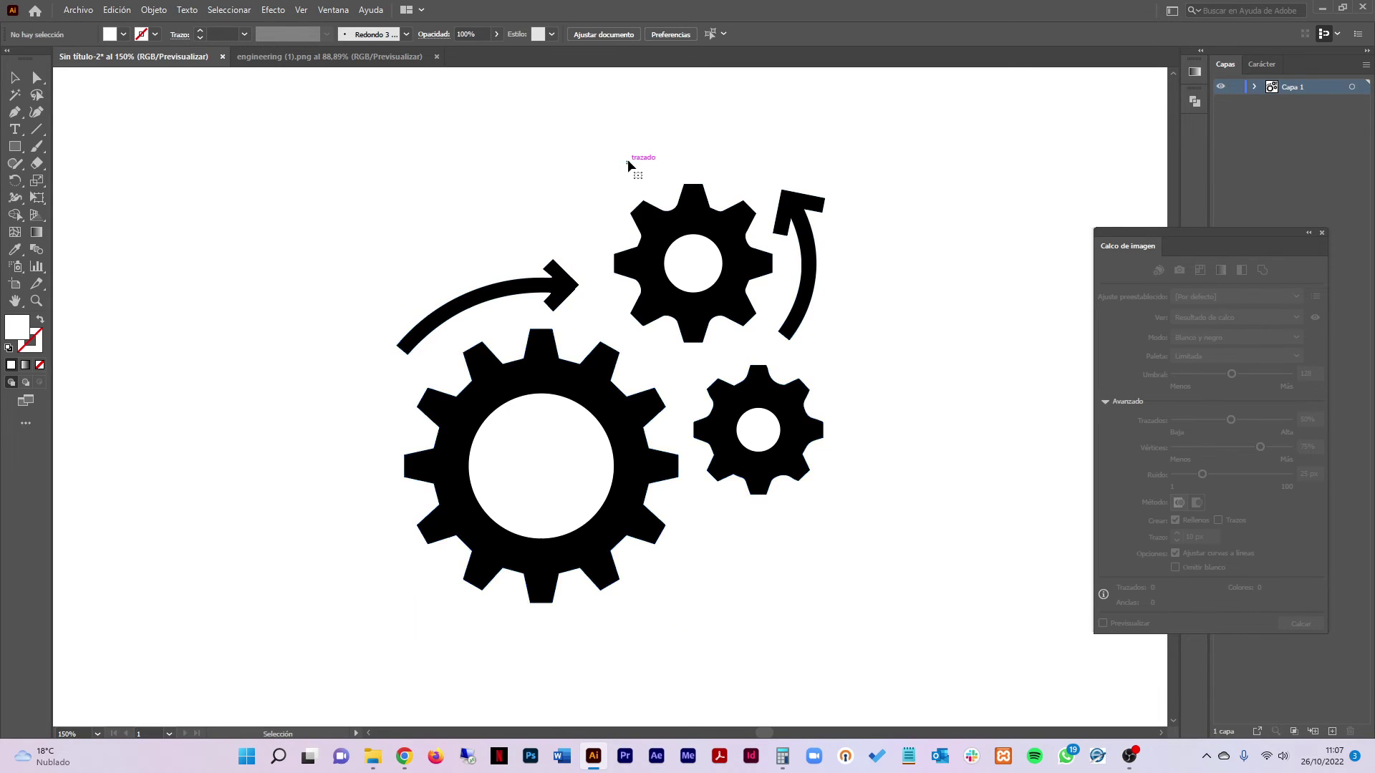
# Step: Delete the white inner circles of the top, large and small gears
pyautogui.click(682, 265)
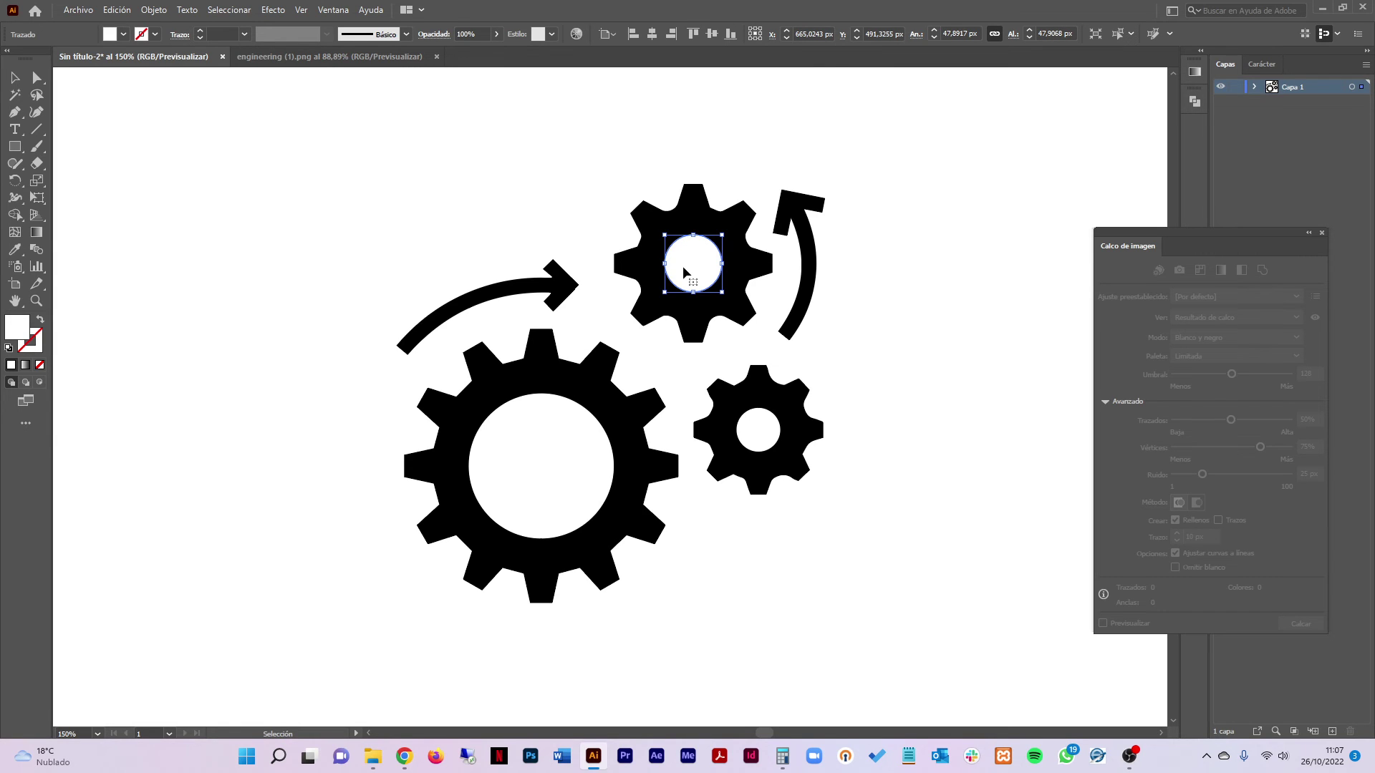
pyautogui.press('Delete')
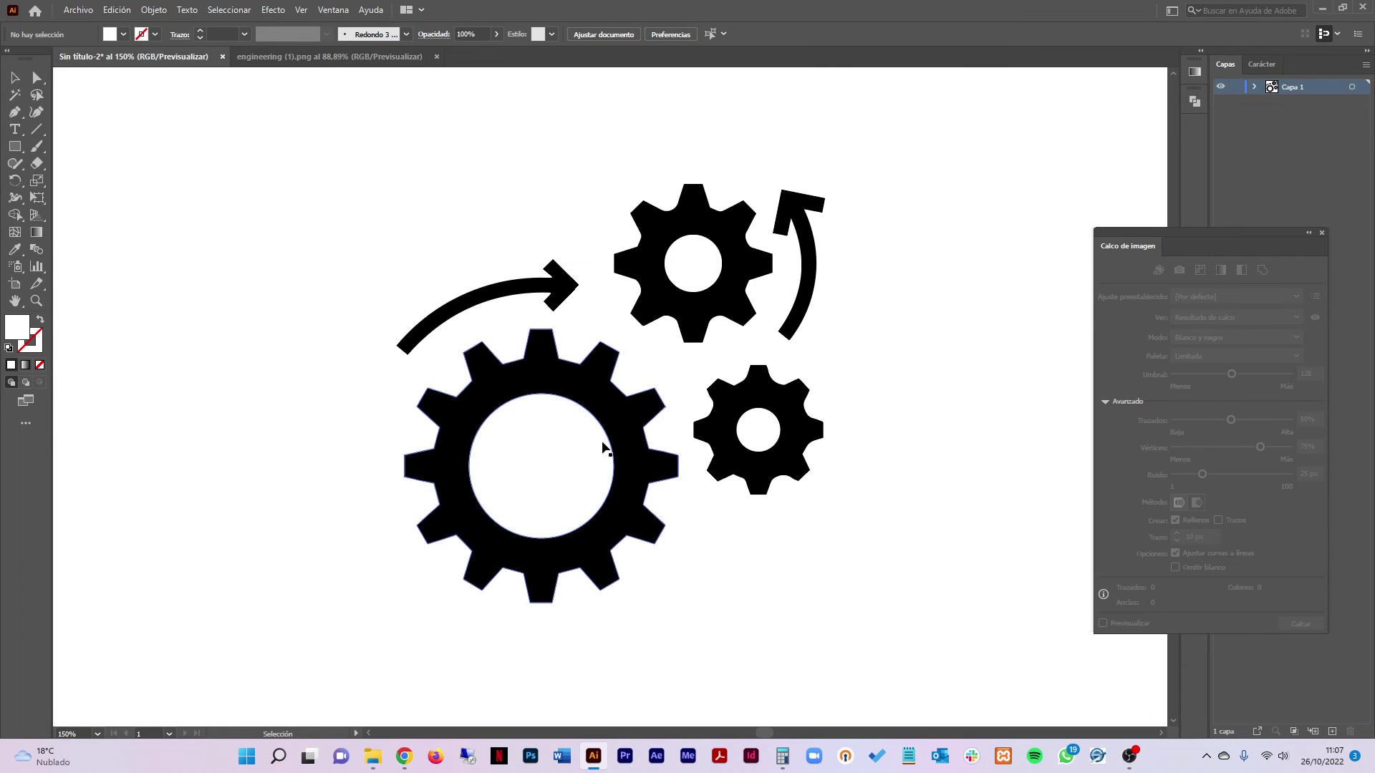
pyautogui.click(574, 465)
pyautogui.press('Delete')
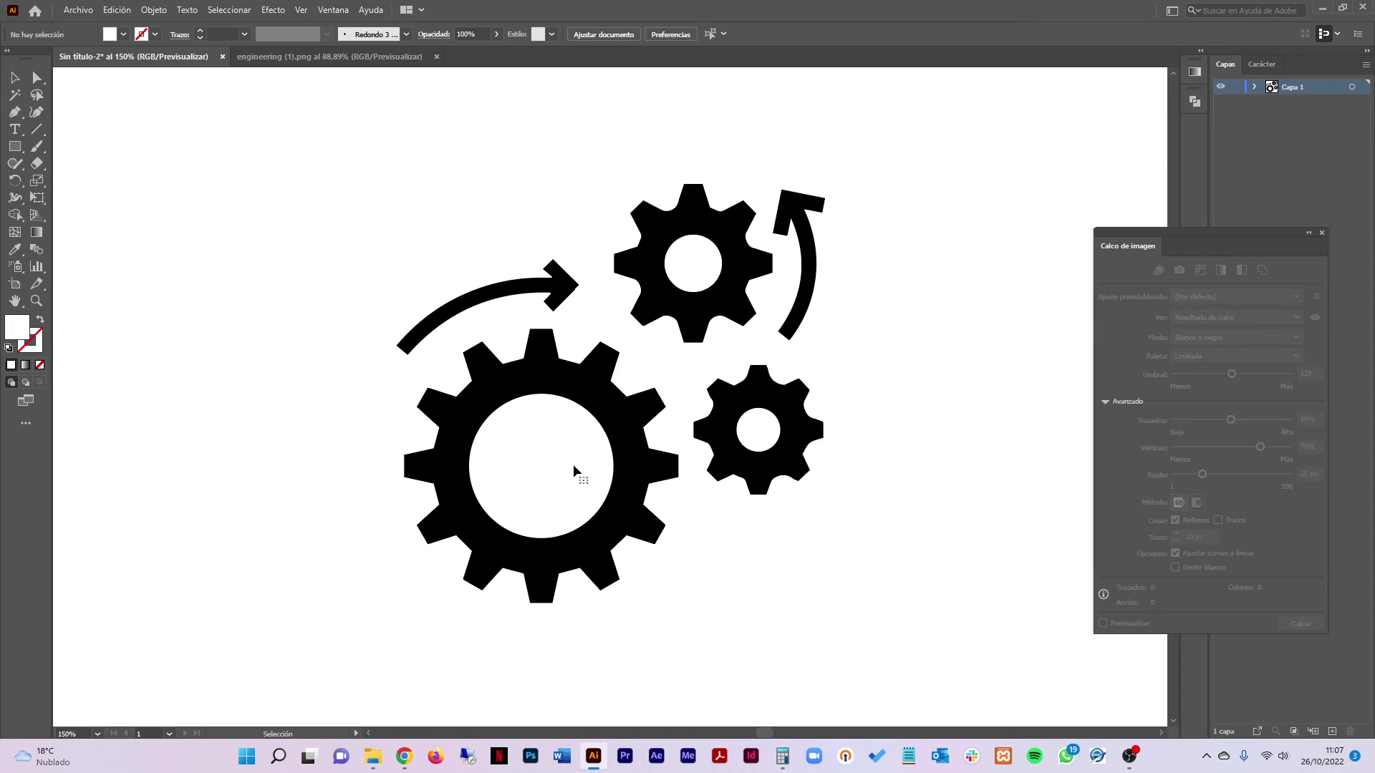
pyautogui.click(771, 441)
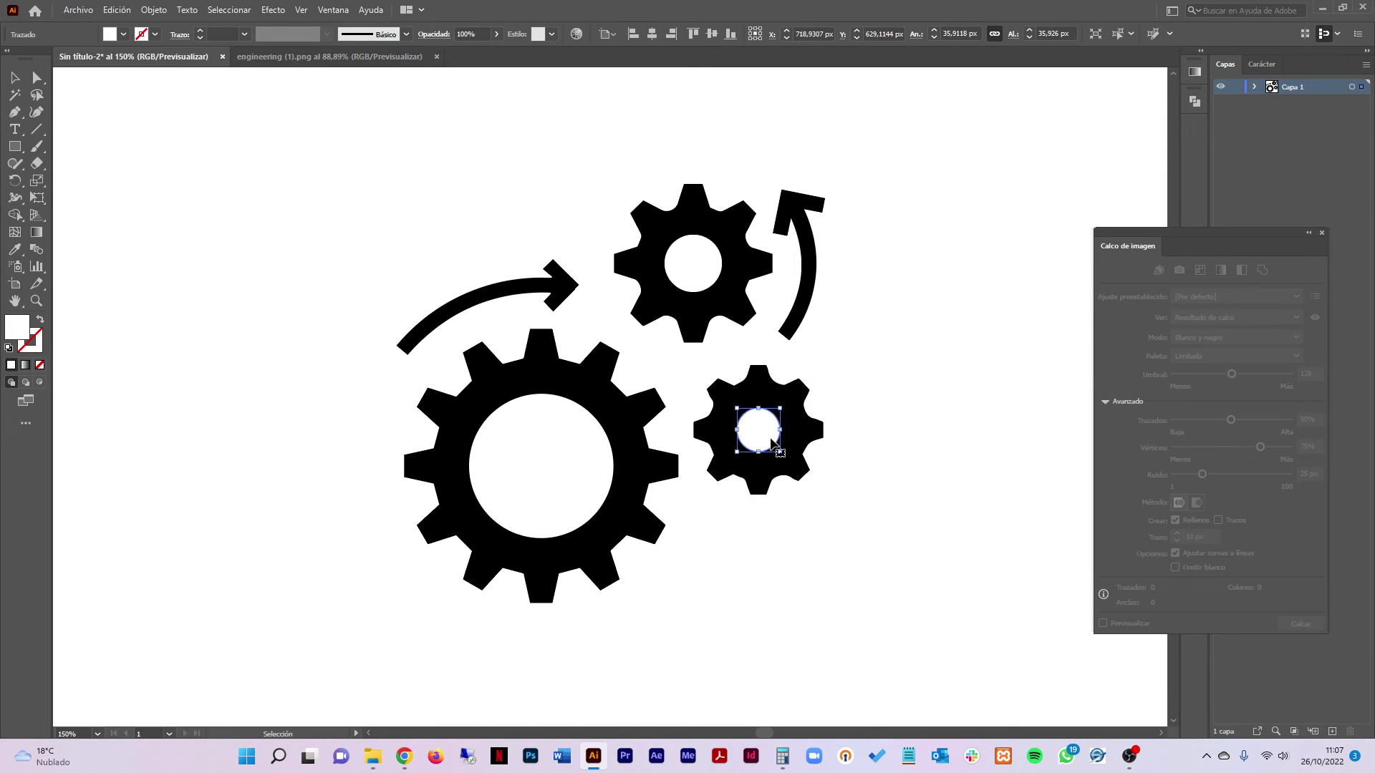
pyautogui.press('Delete')
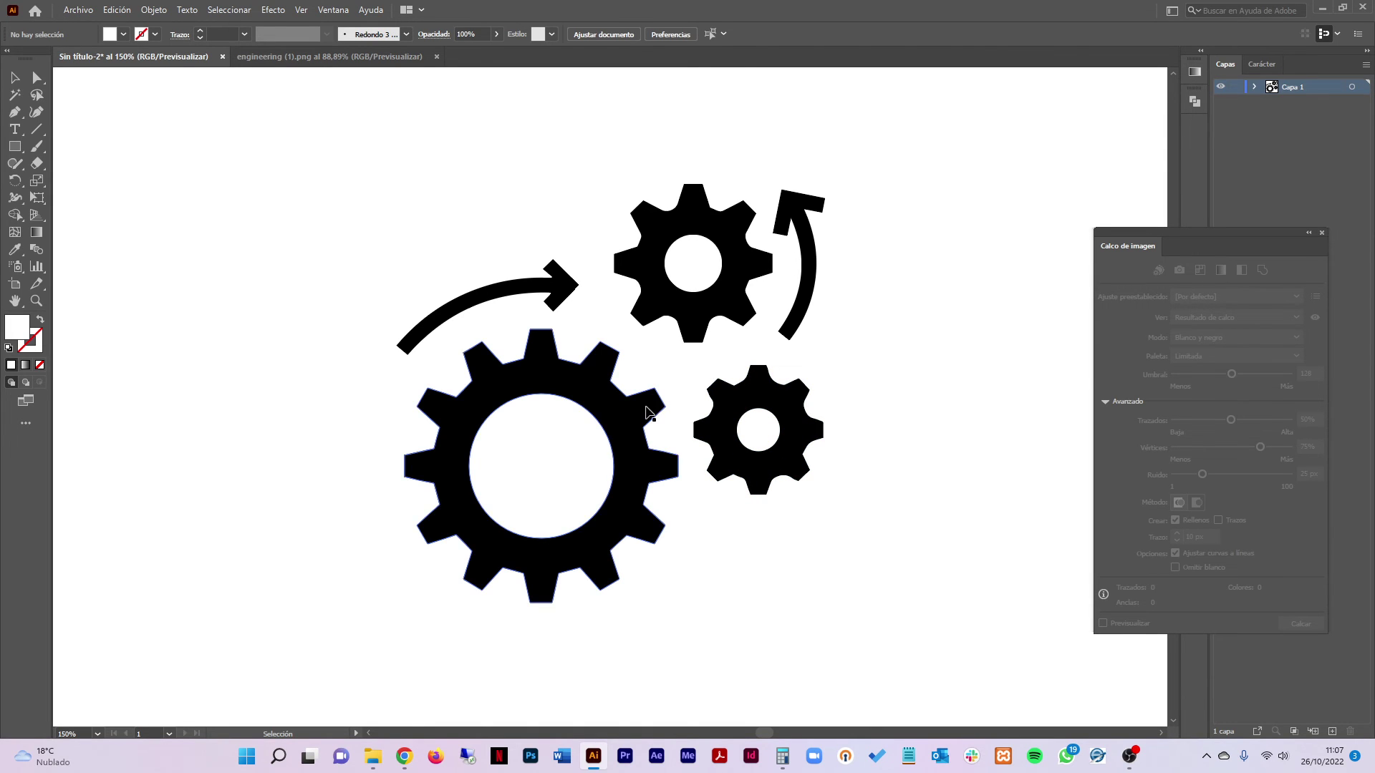
pyautogui.click(646, 413)
# Step: Fill the large gear with crimson red
pyautogui.click(571, 284)
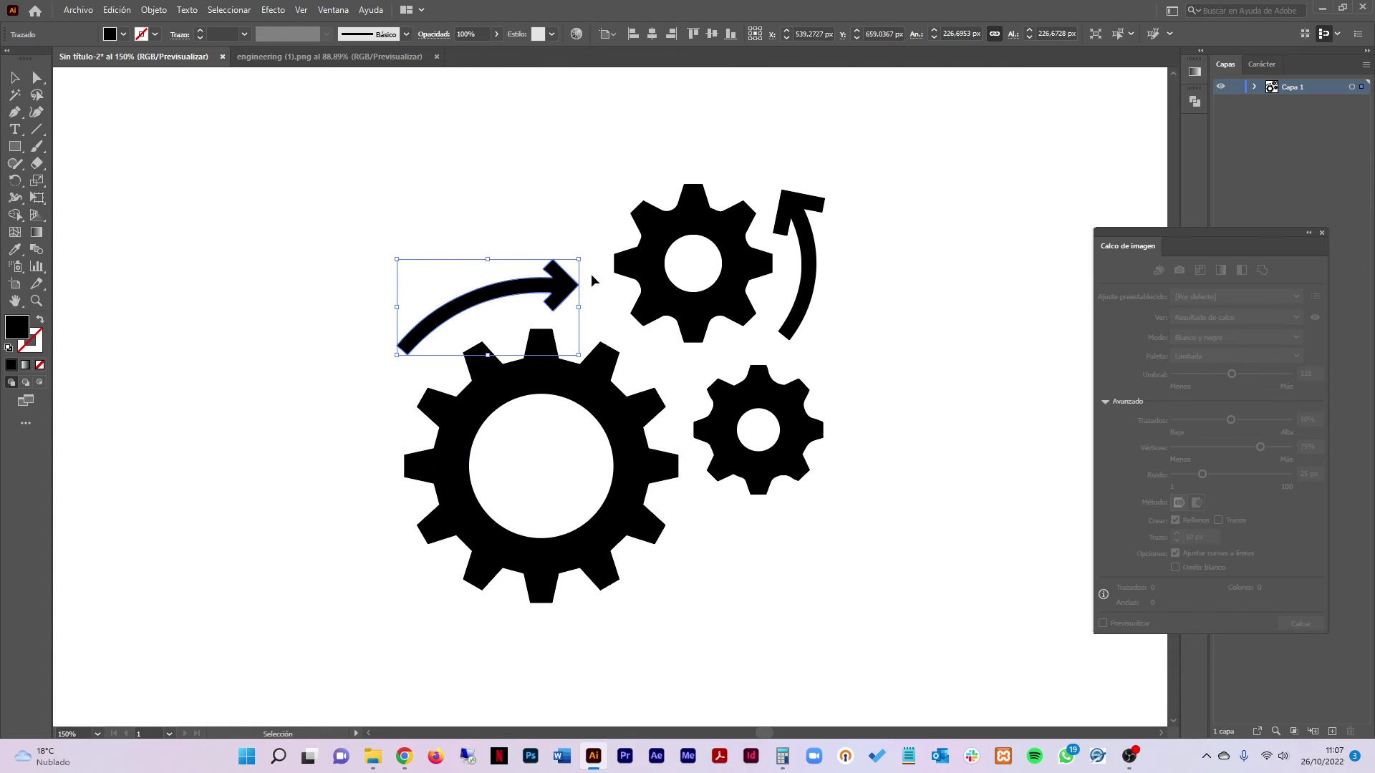
pyautogui.click(751, 244)
pyautogui.click(803, 224)
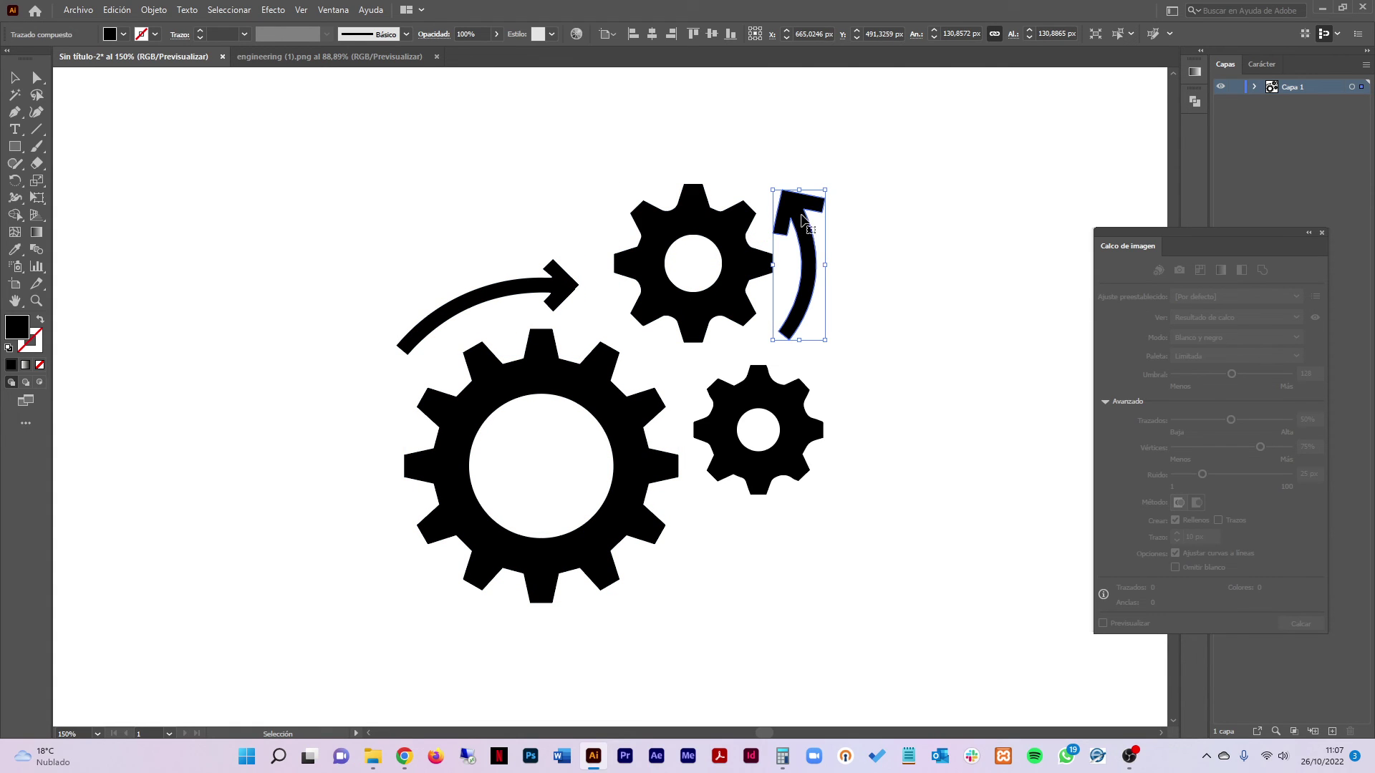
pyautogui.click(791, 399)
pyautogui.click(600, 369)
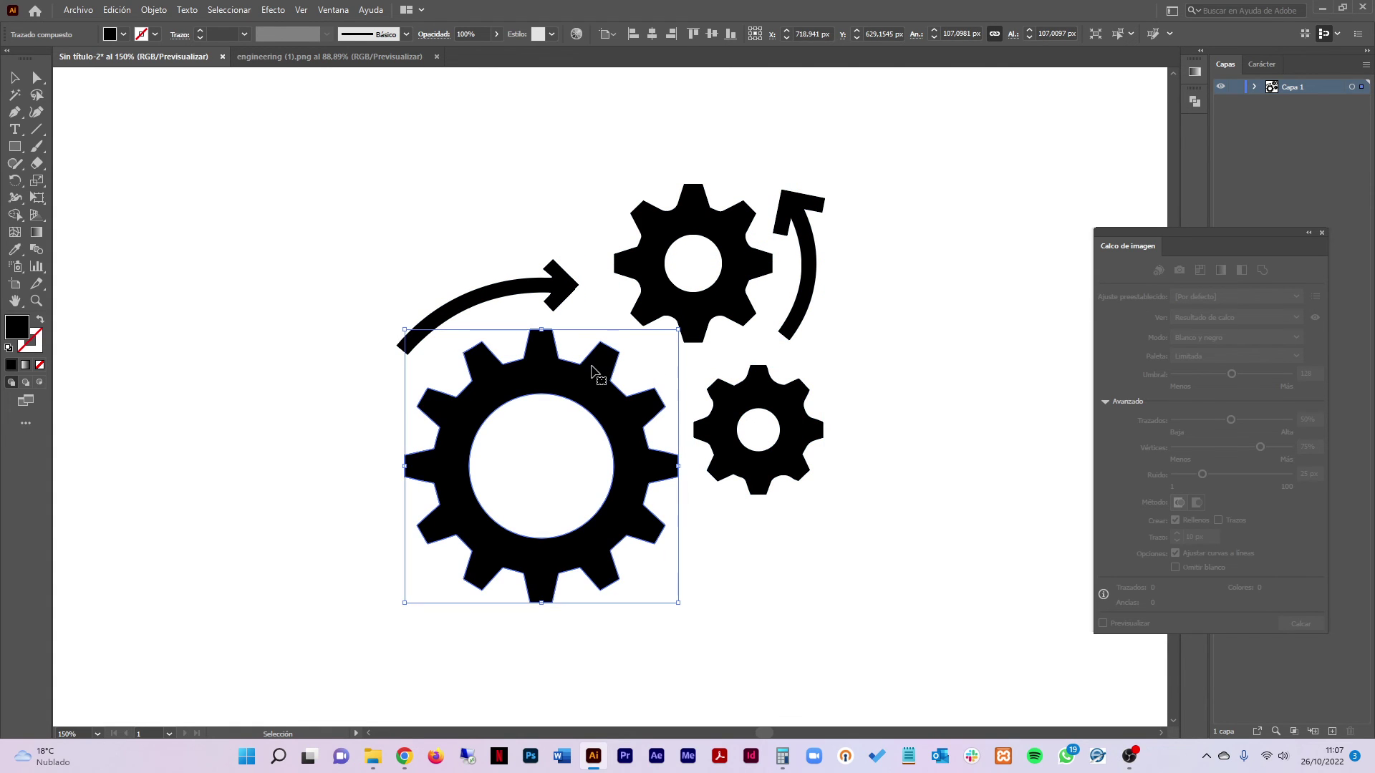
pyautogui.click(123, 34)
pyautogui.click(110, 58)
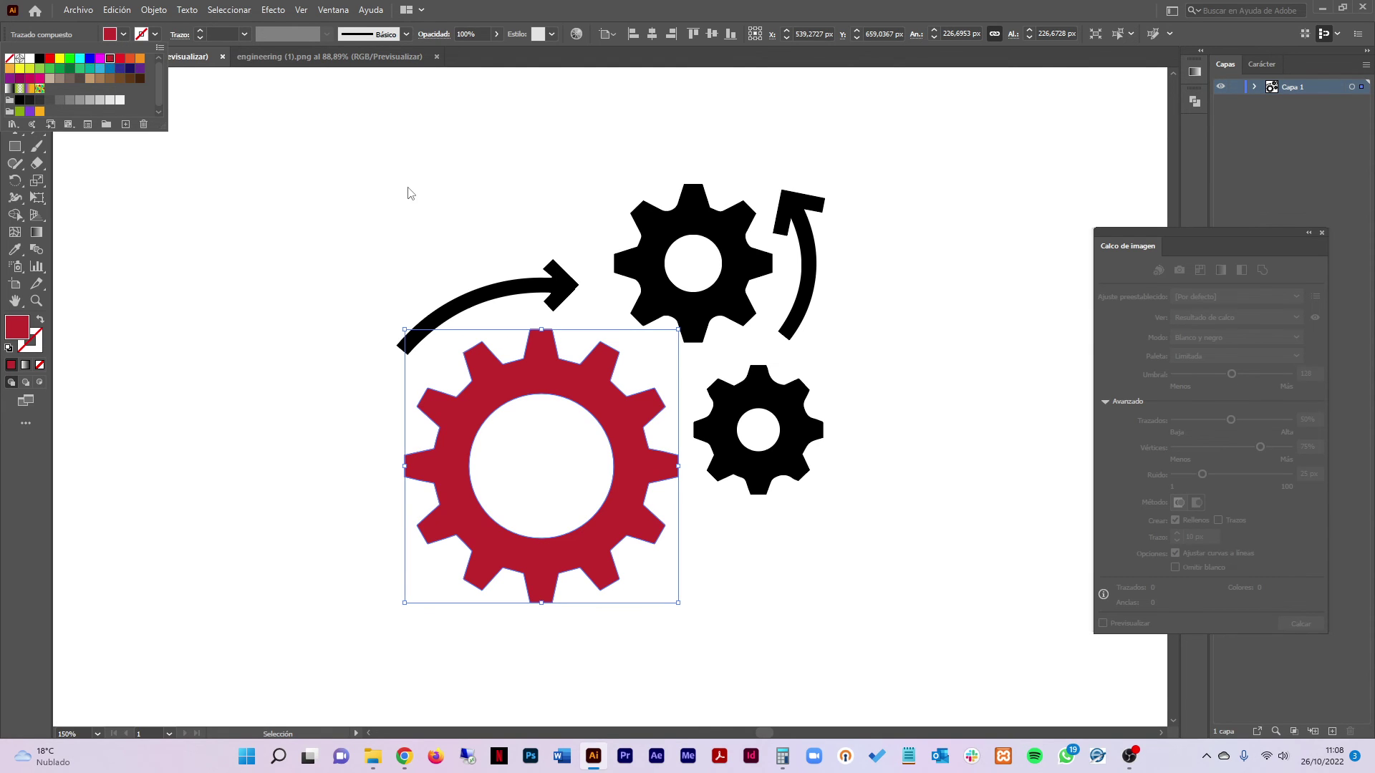
# Step: Delete the curved arrow beside the top gear
pyautogui.click(486, 207)
pyautogui.click(816, 219)
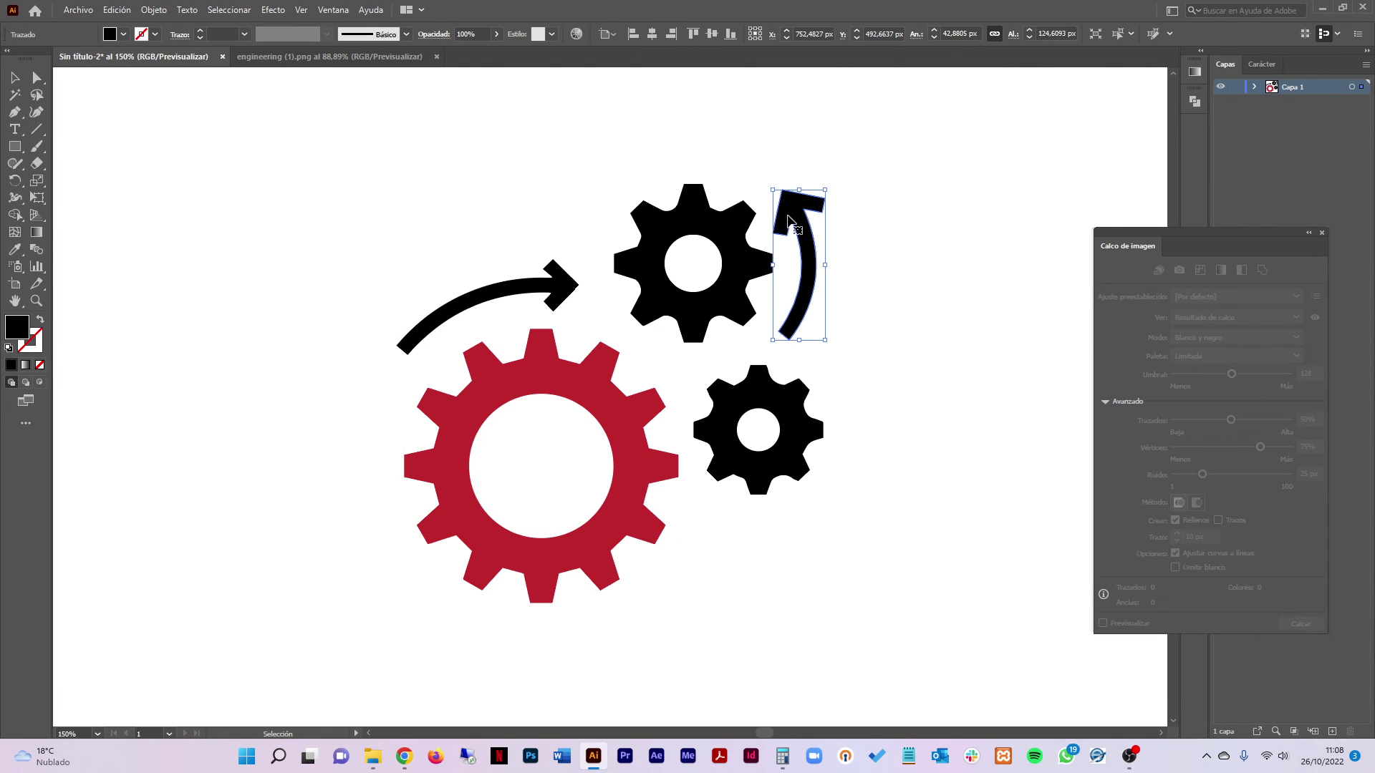
pyautogui.press('Delete')
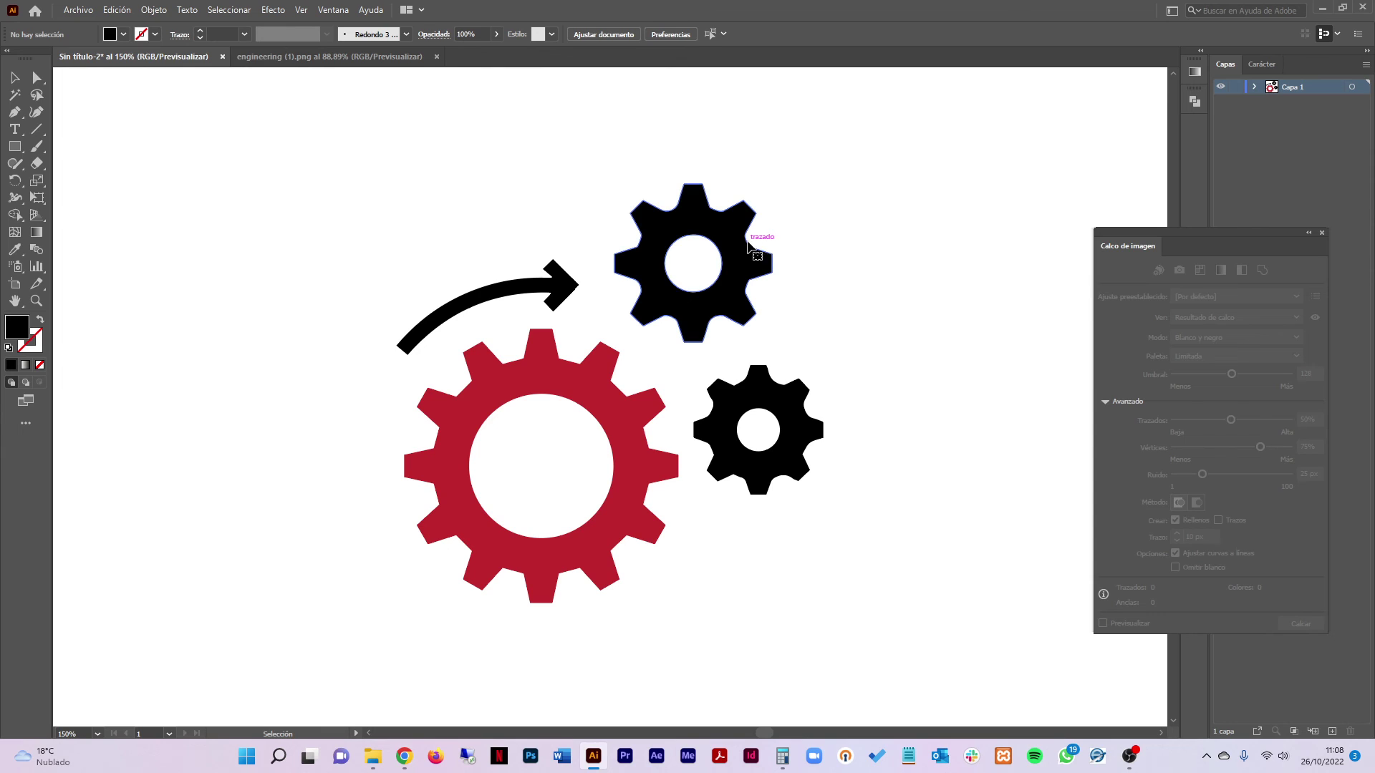
# Step: Fill the top gear with orange
pyautogui.click(757, 256)
pyautogui.click(122, 34)
pyautogui.click(137, 59)
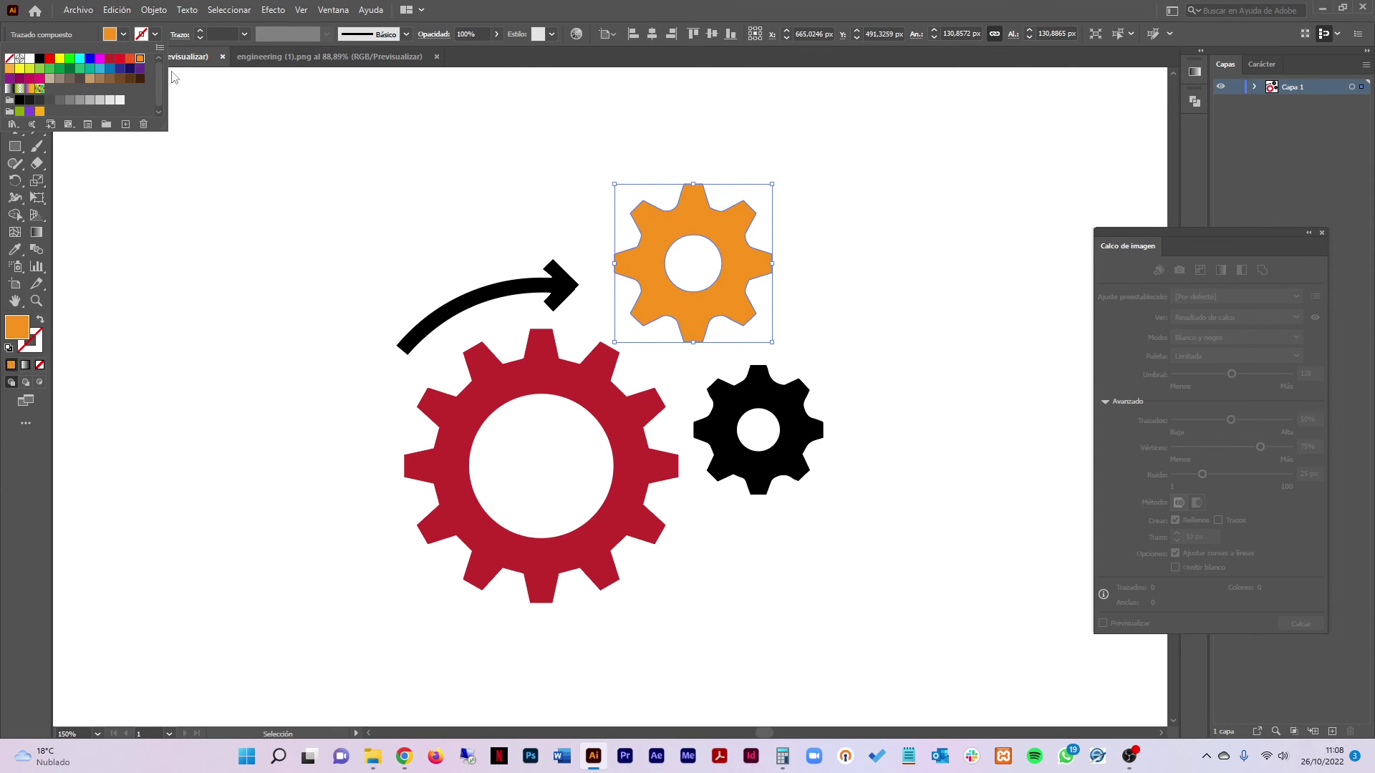
pyautogui.click(866, 294)
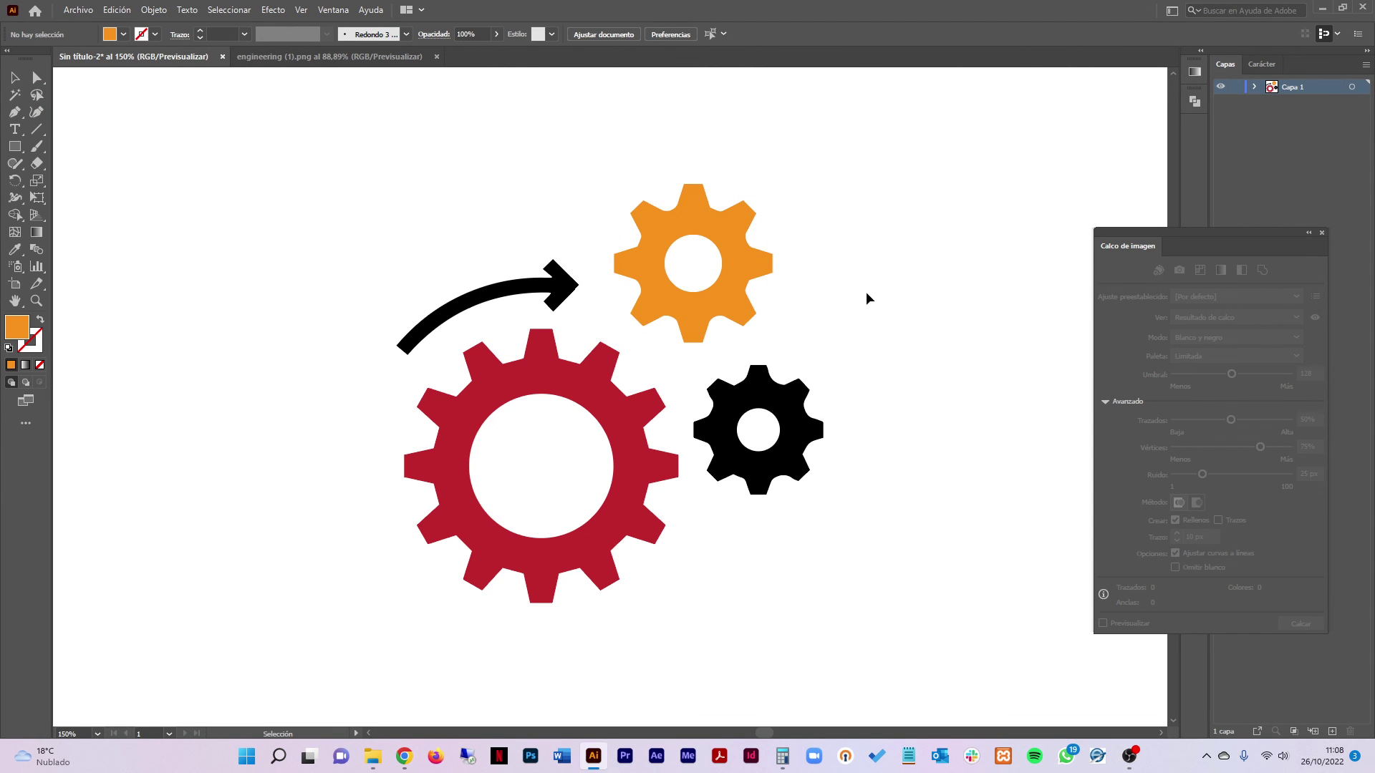